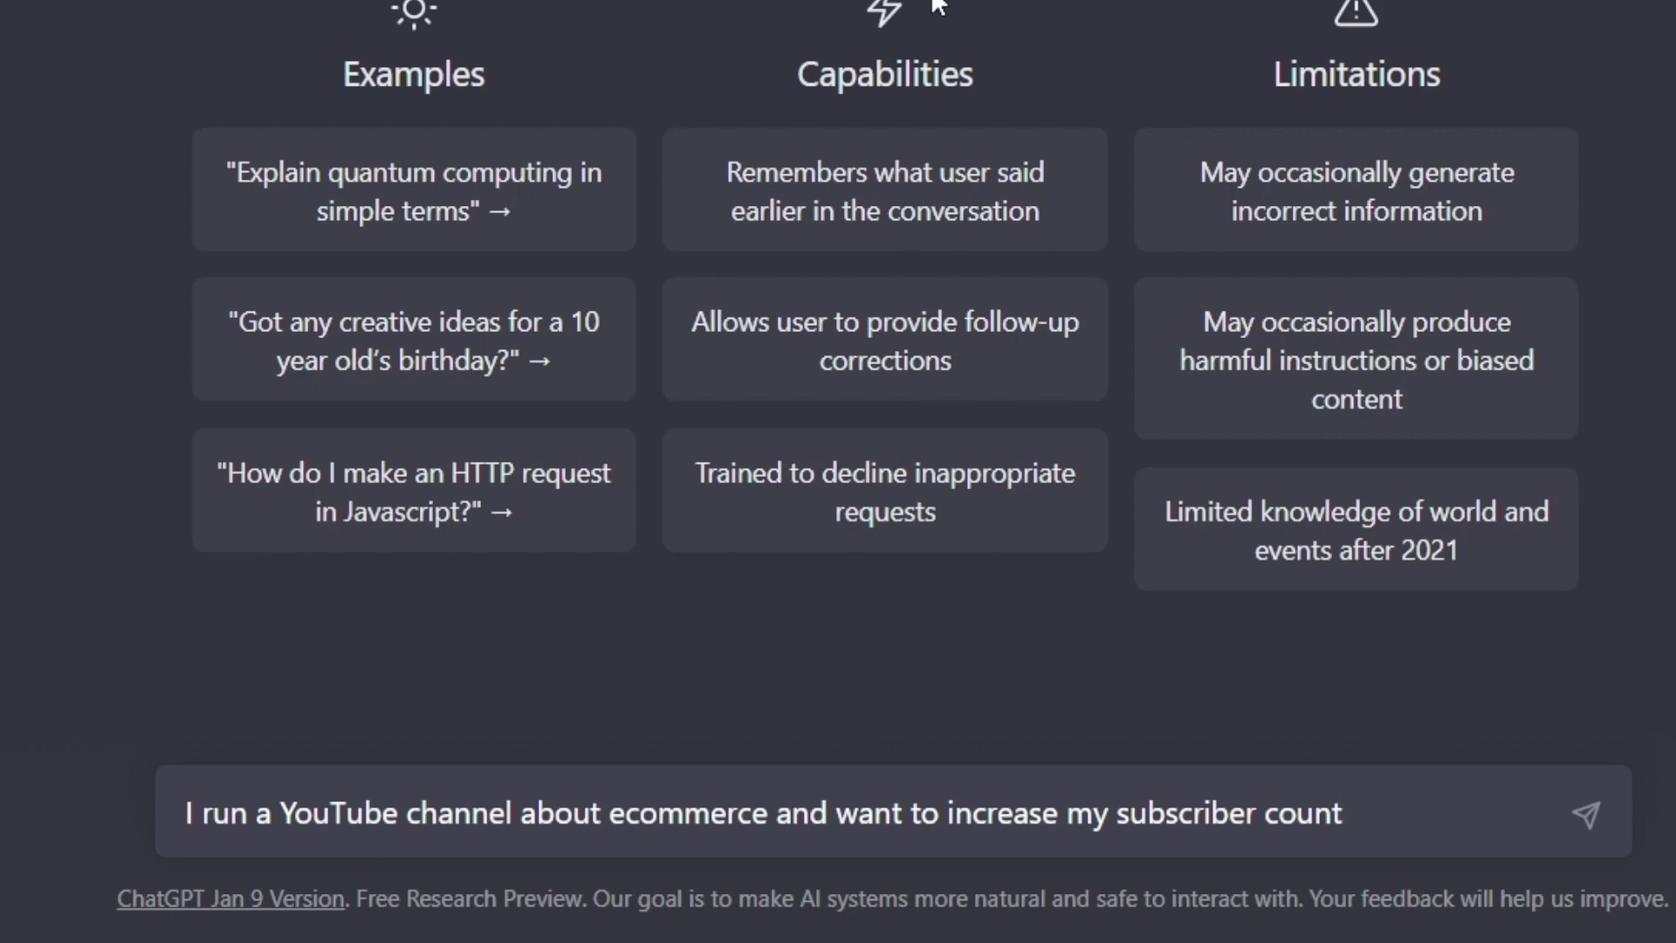
Finish and send the prompt asking for 10 video ideas to reach more people
text(. Can you give me 10 video ideas that will help me reach more people?)
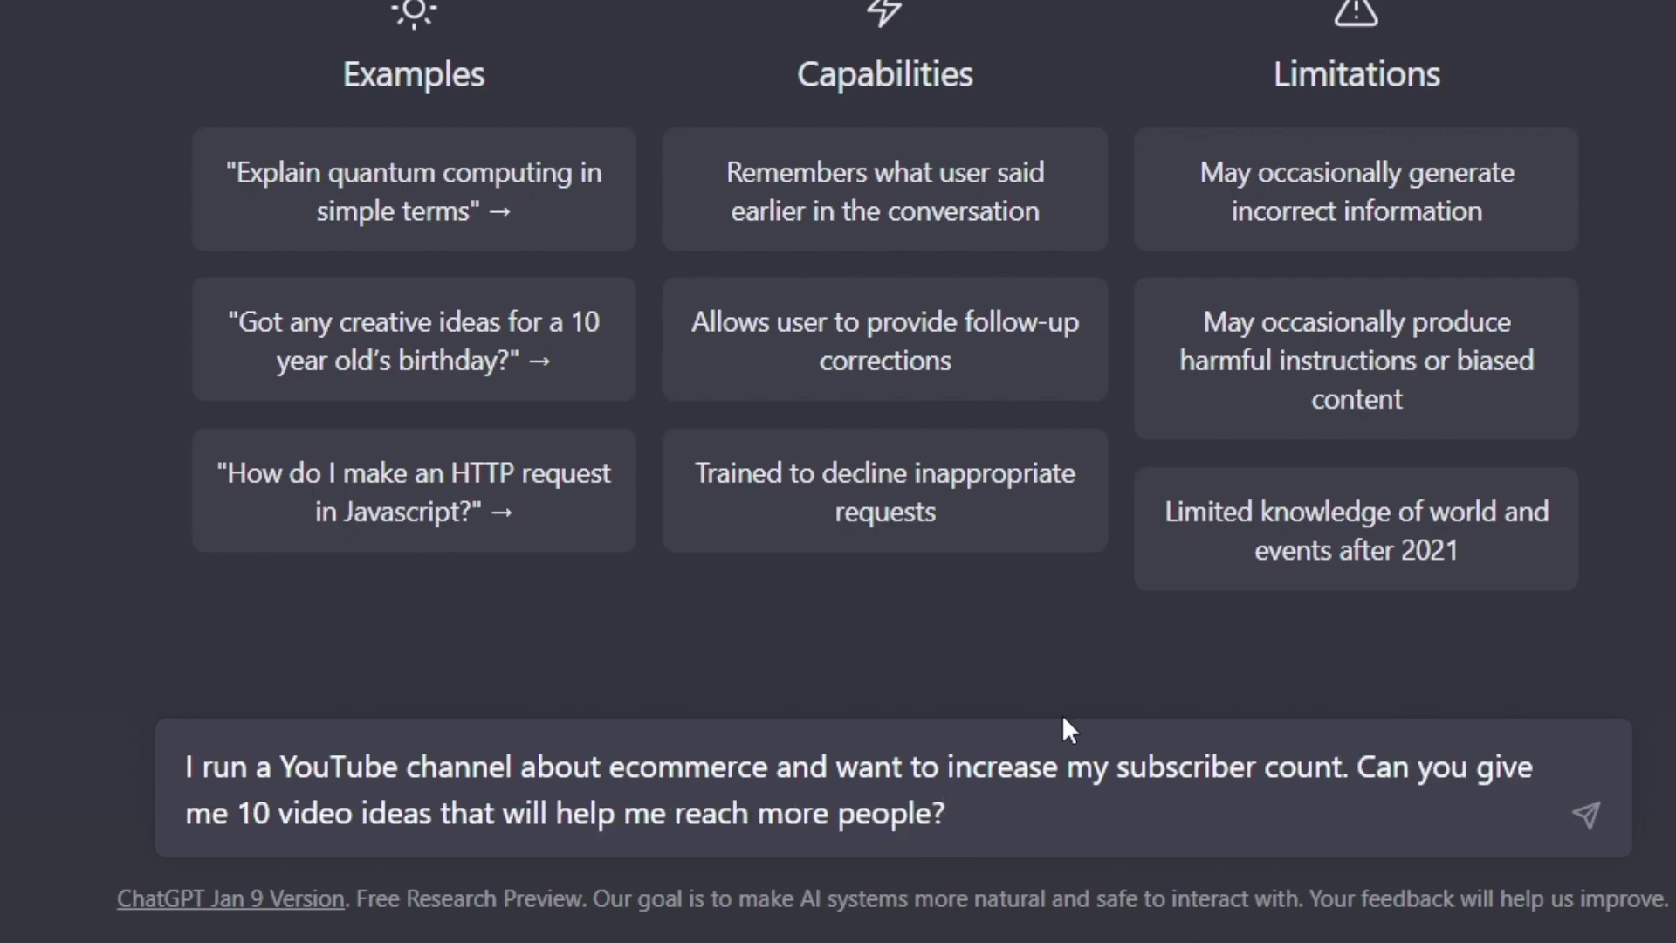
key(Return)
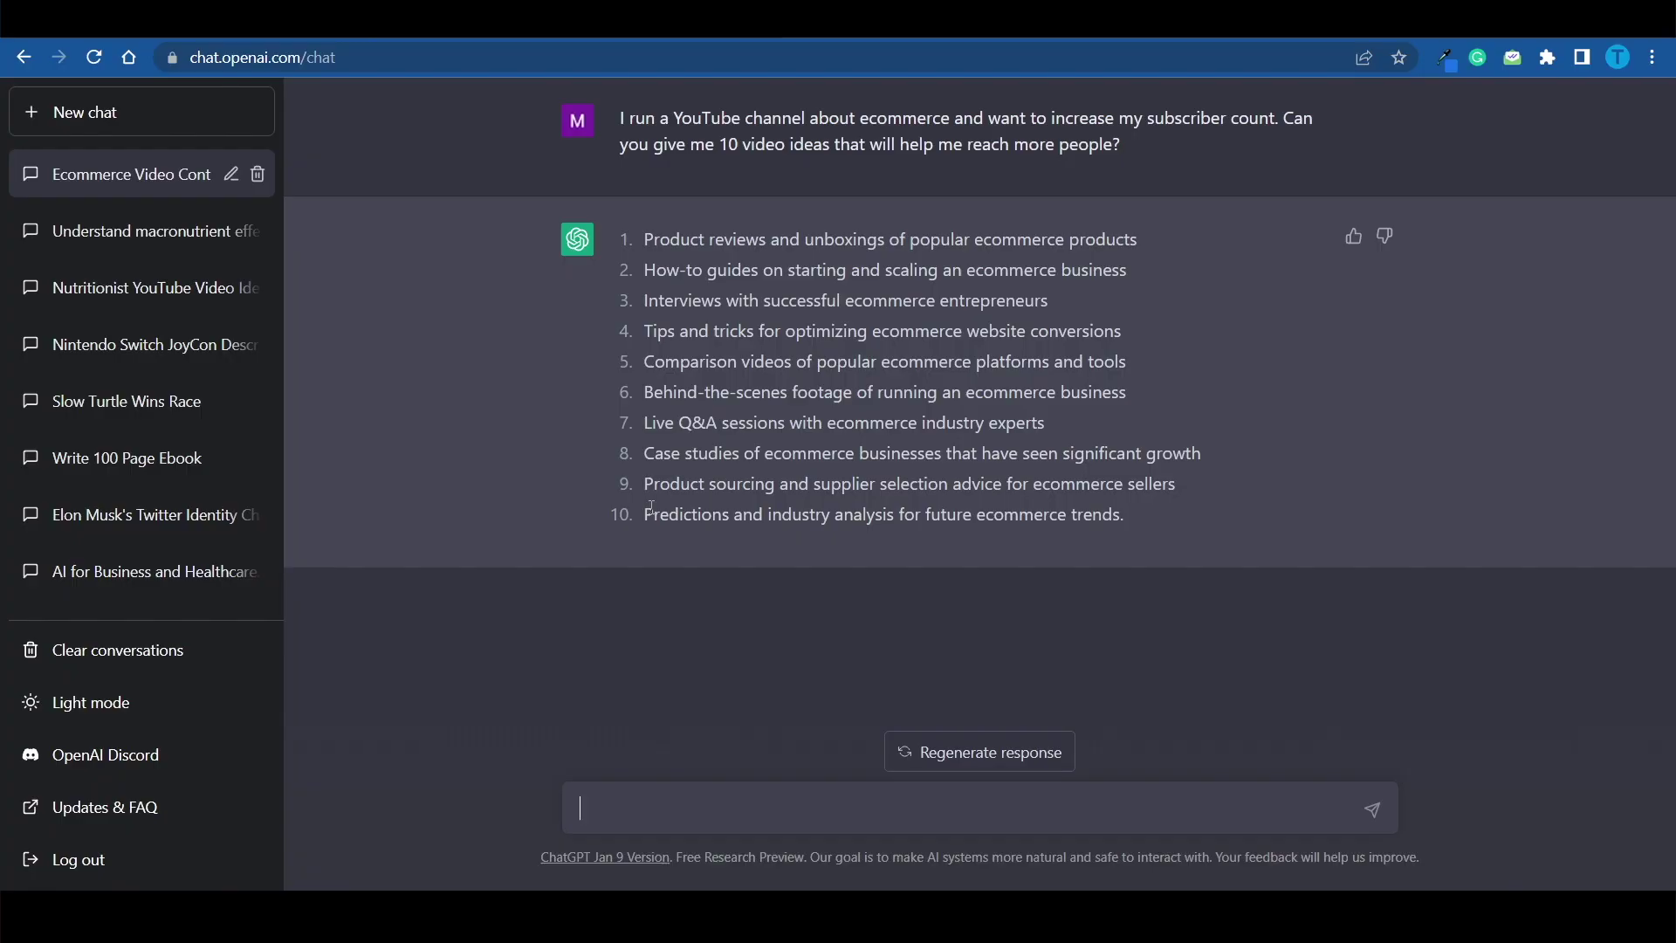
Ask ChatGPT for 5 video titles for each of the ten idea categories
text(give me 5 video titles for each categy)
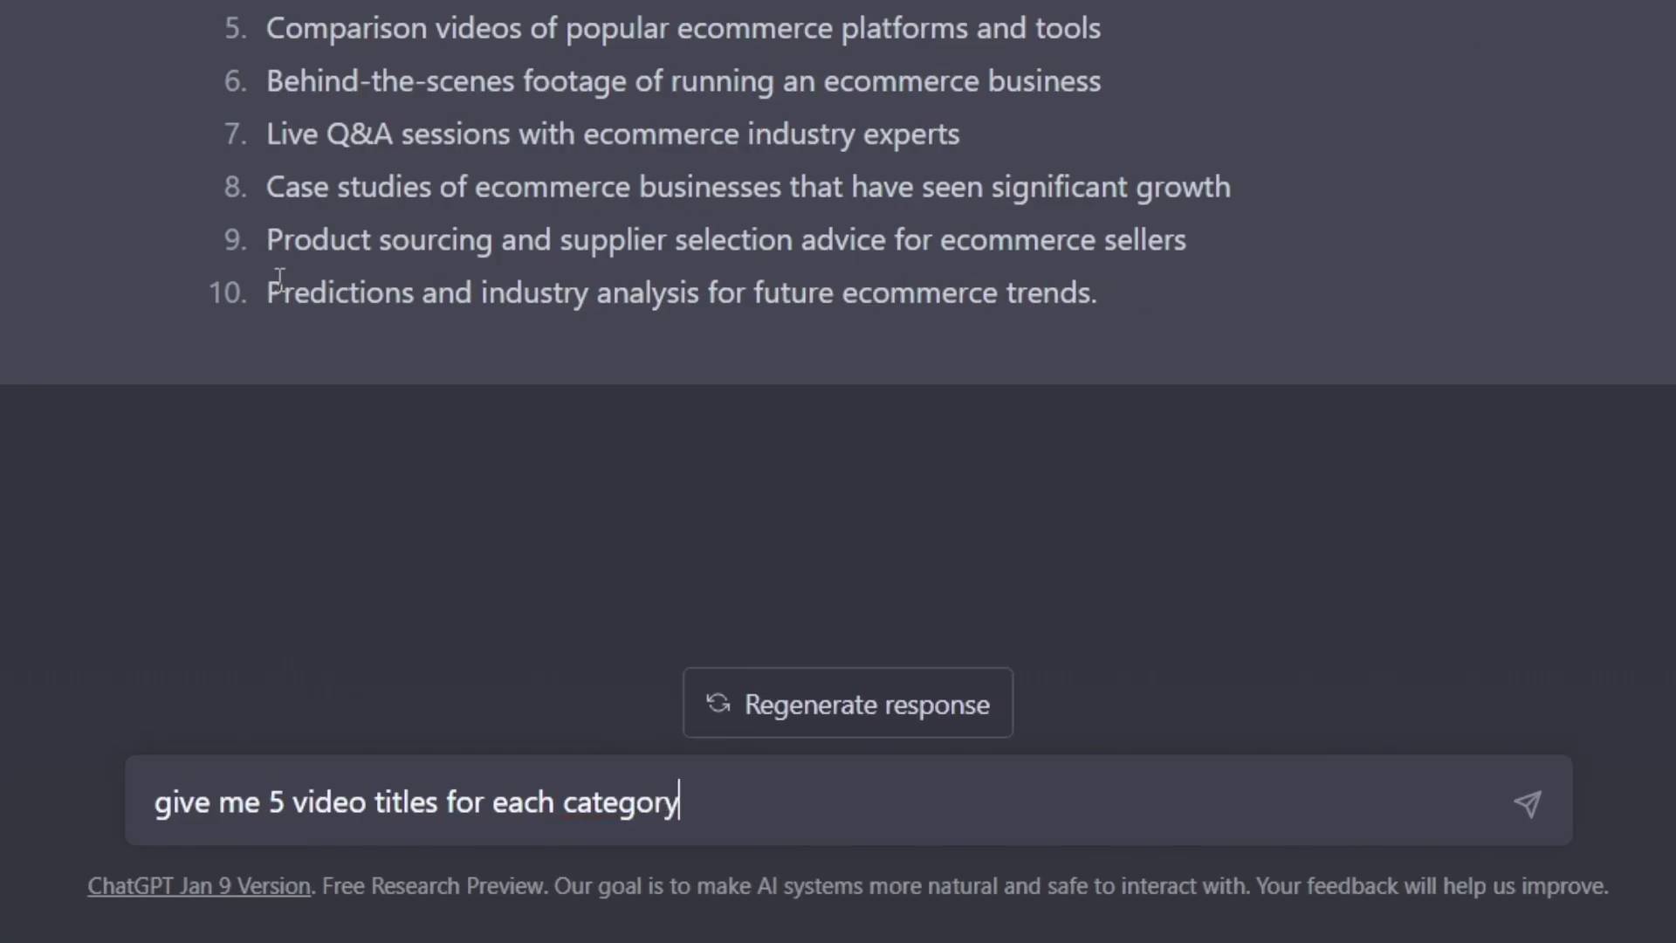
key(Return)
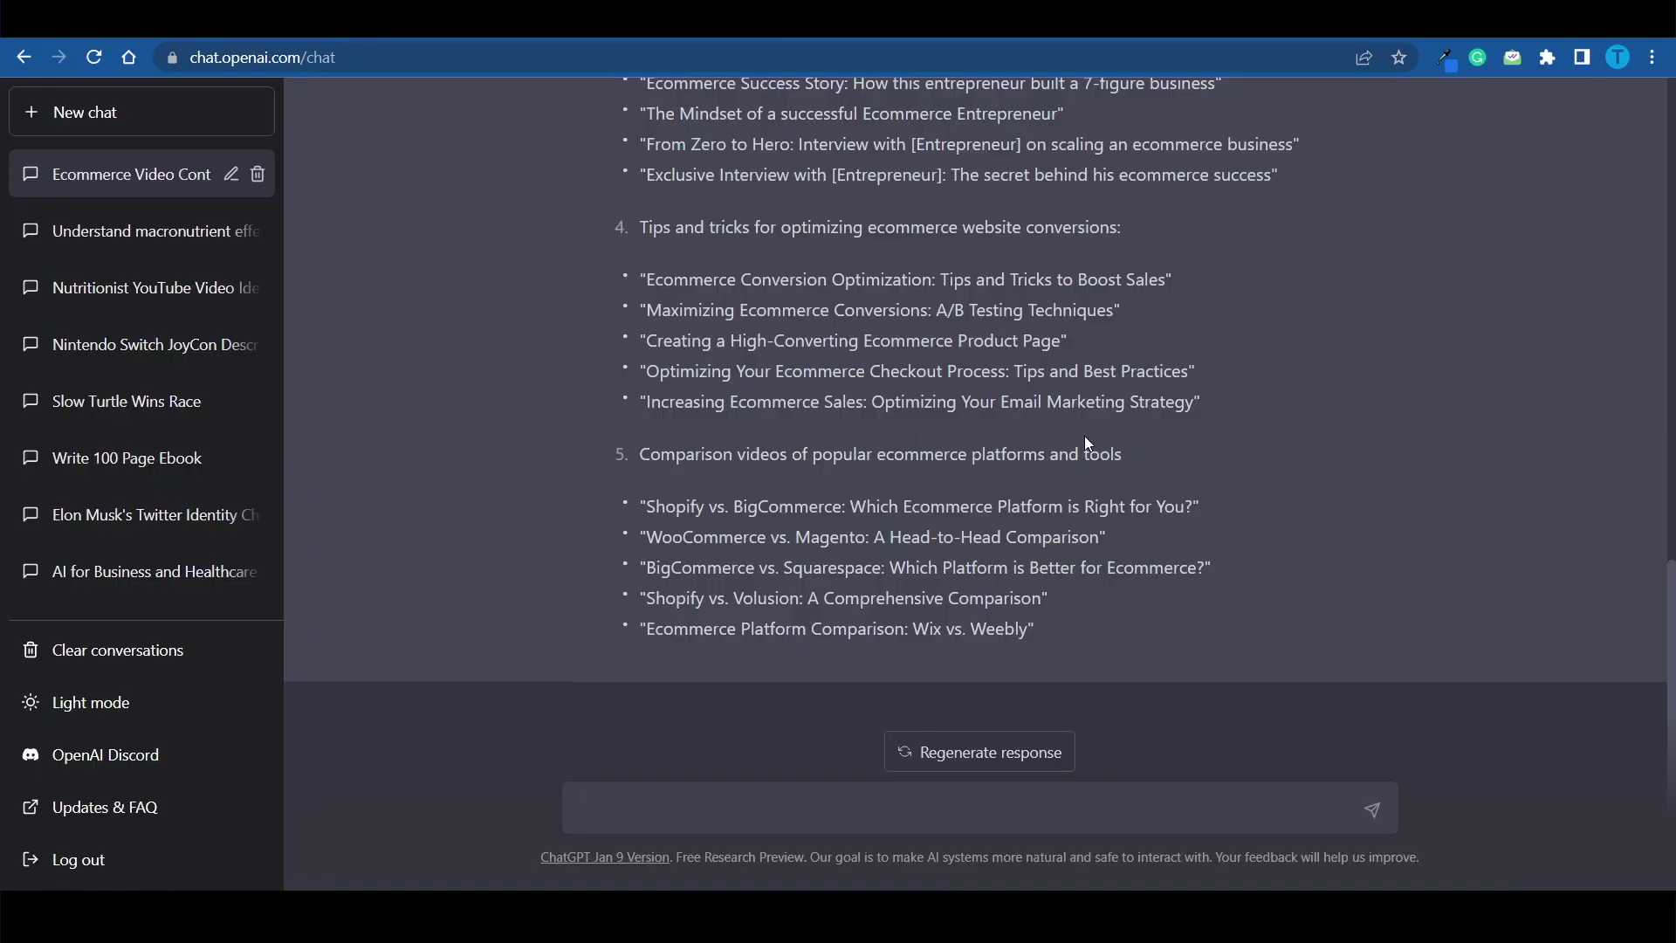
scroll(1086, 438, up, 6)
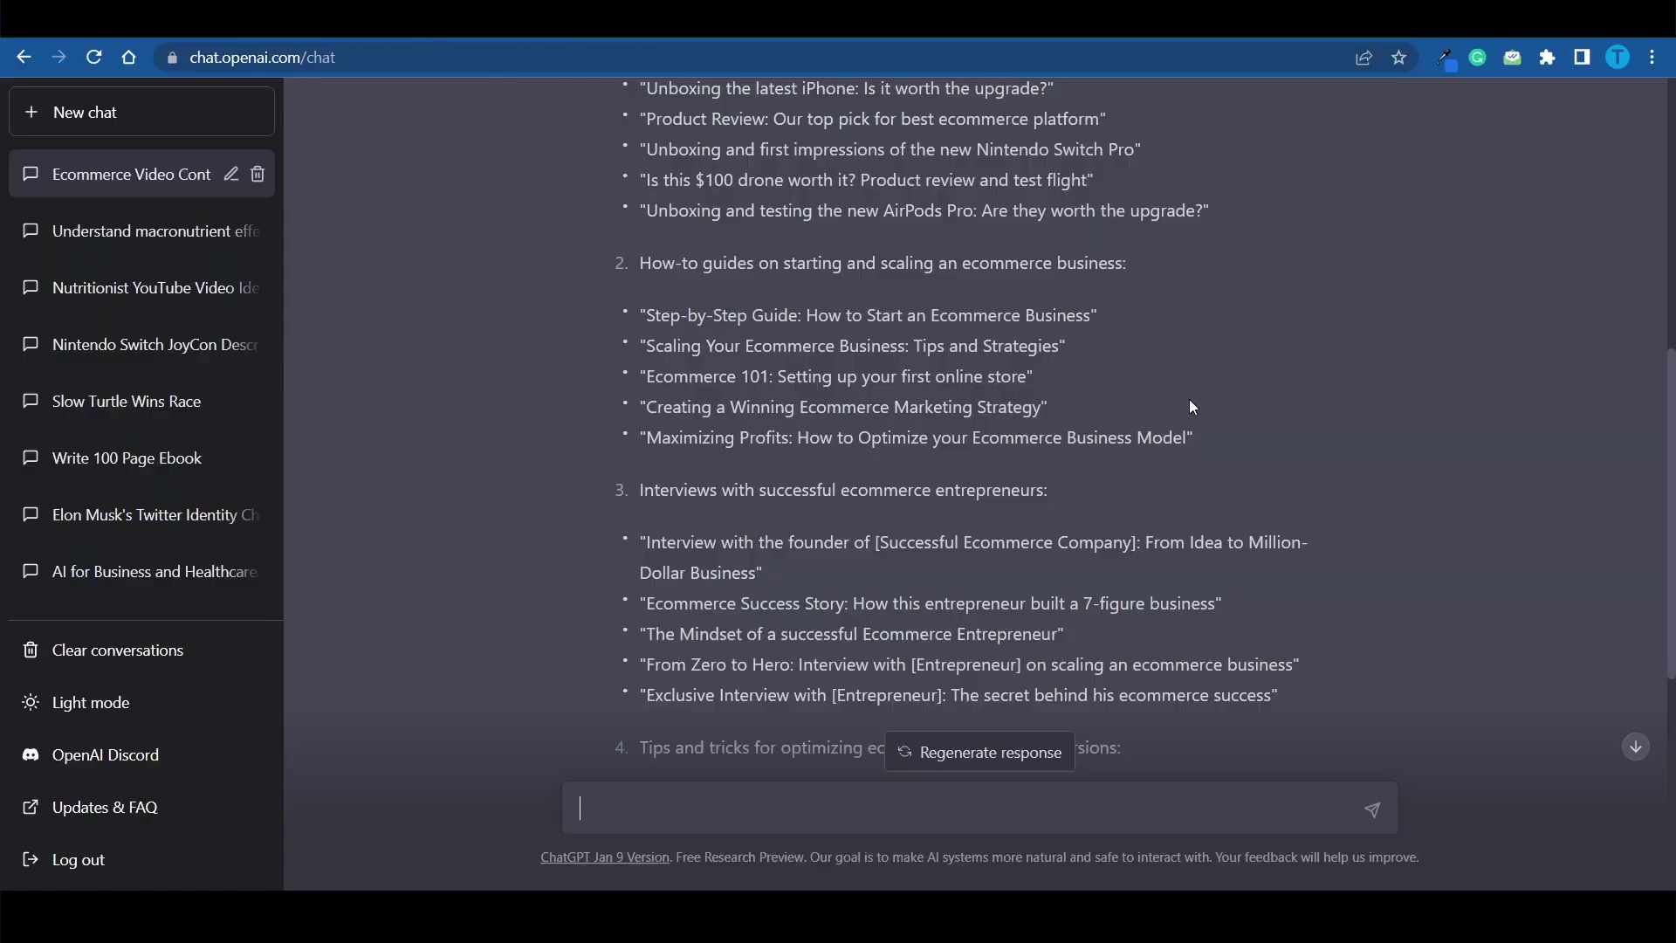
scroll(1296, 361, up, 4)
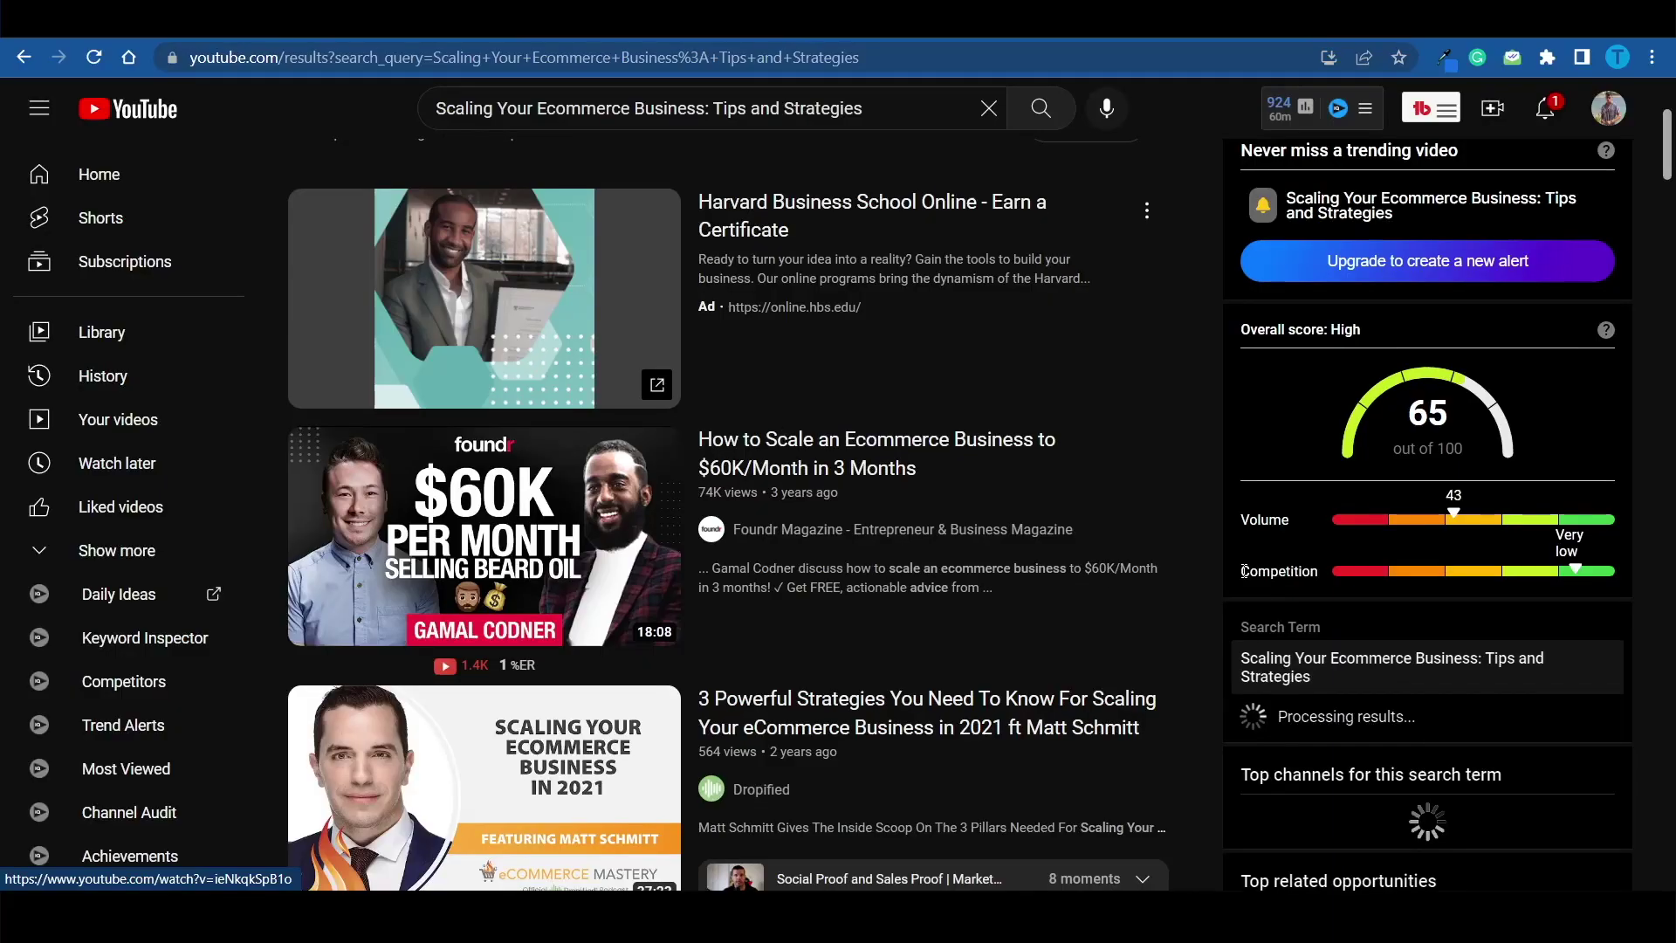
Open the ecommerce channel's Videos tab and sort it by Popular
scroll(1243, 572, down, 4)
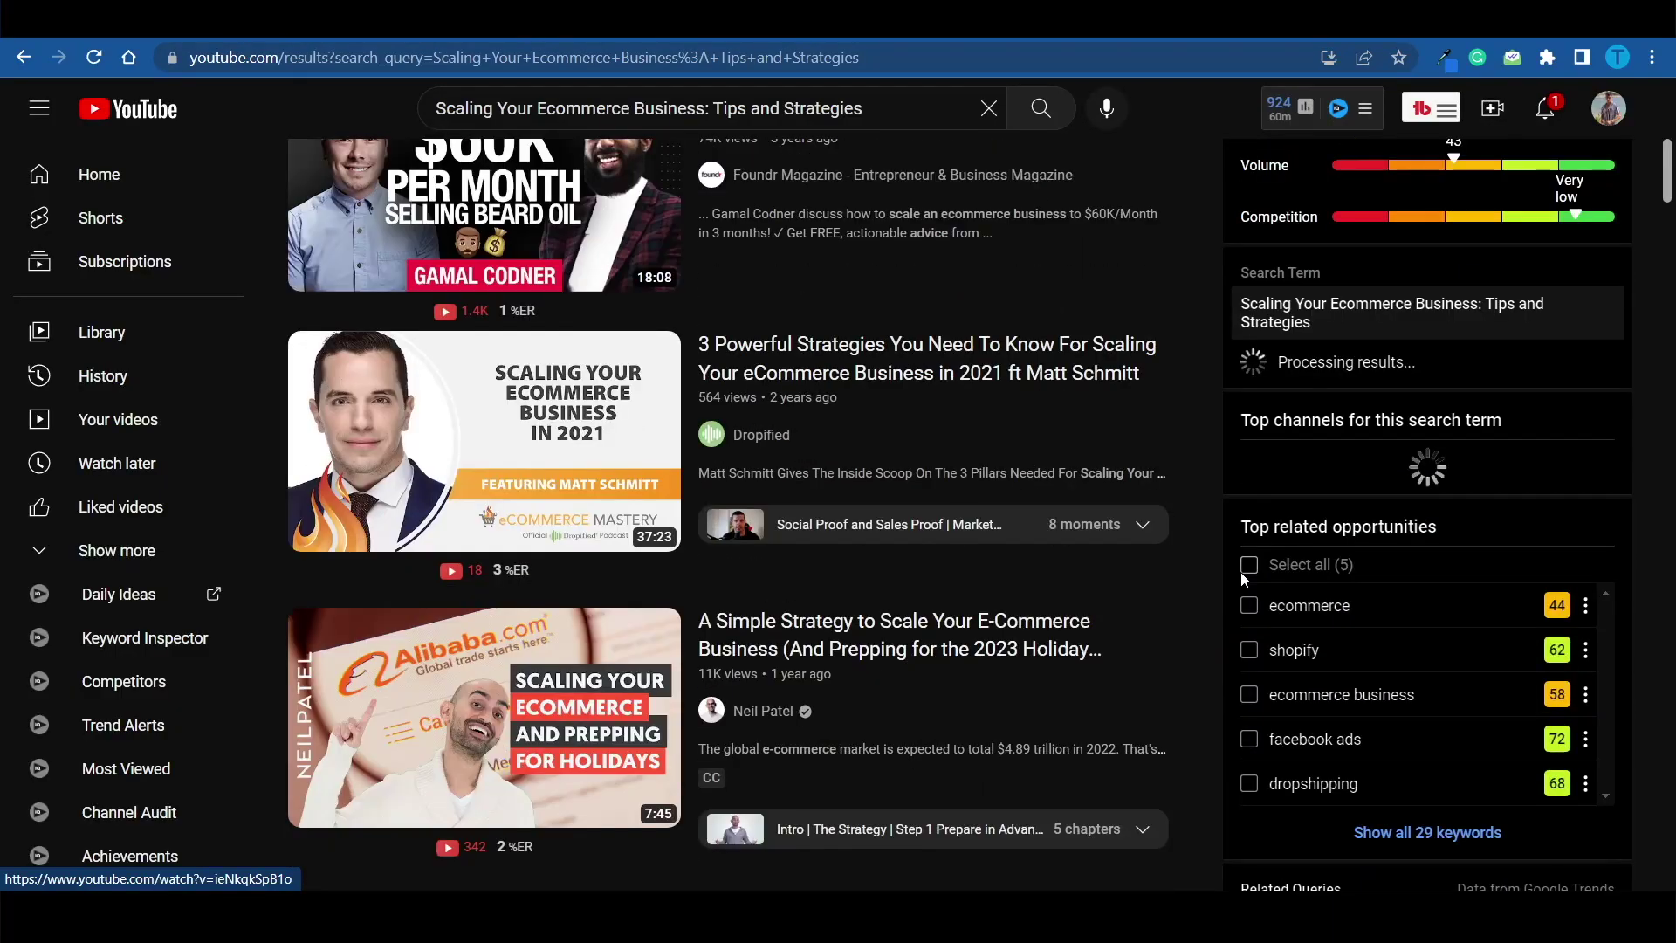
click(574, 503)
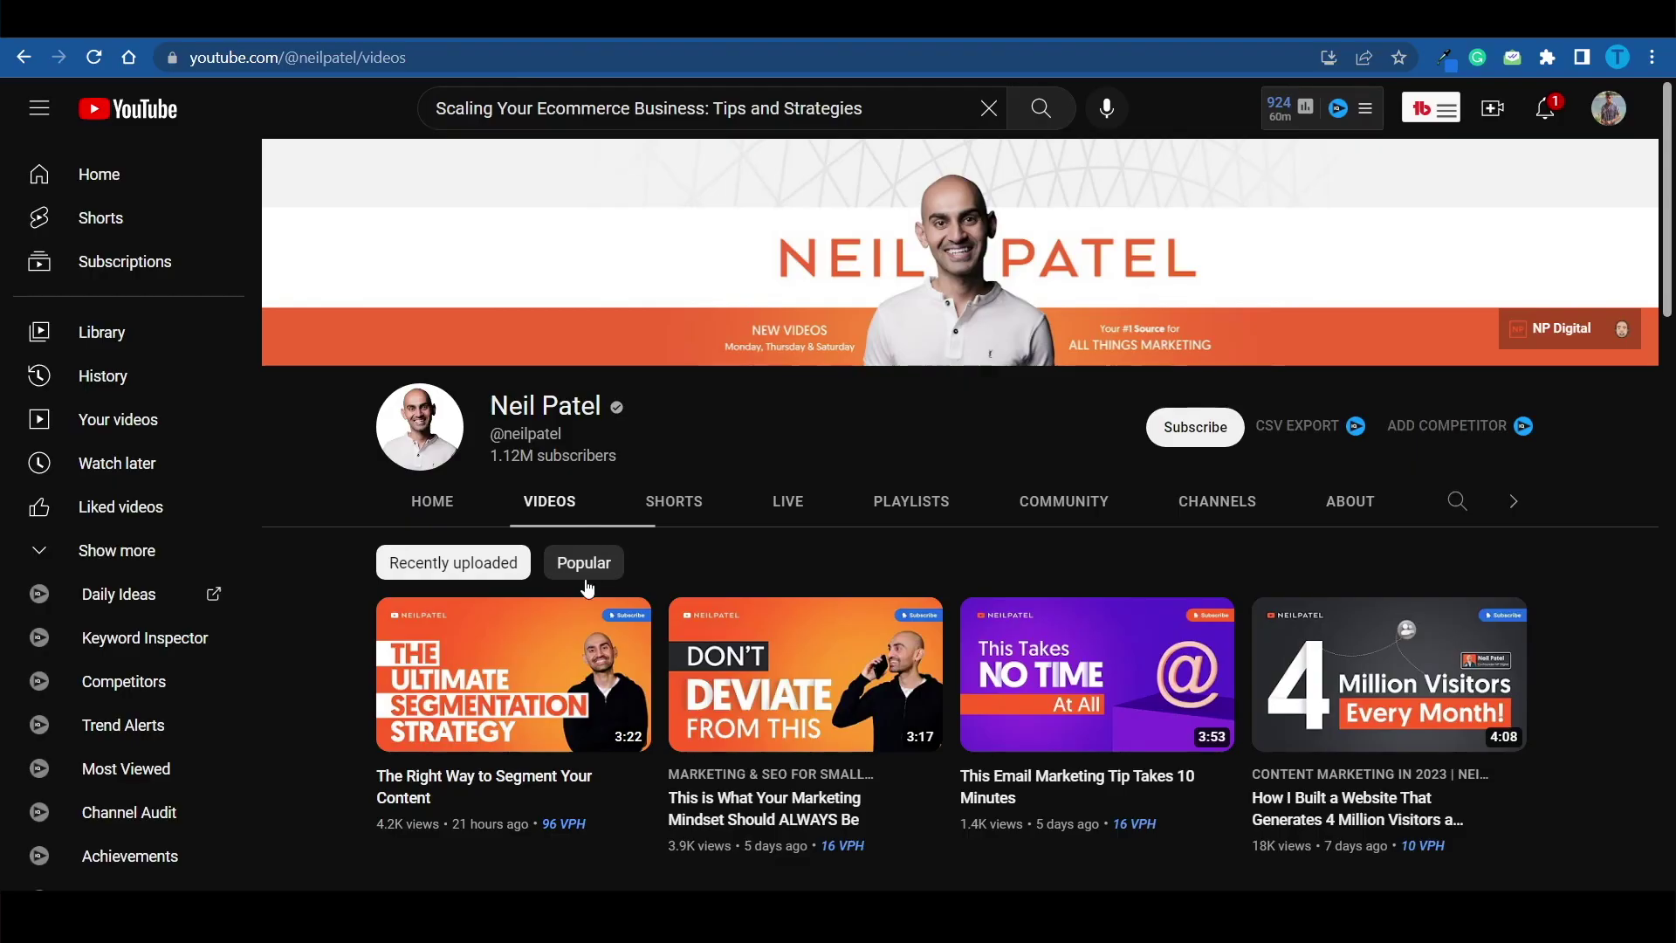
click(585, 579)
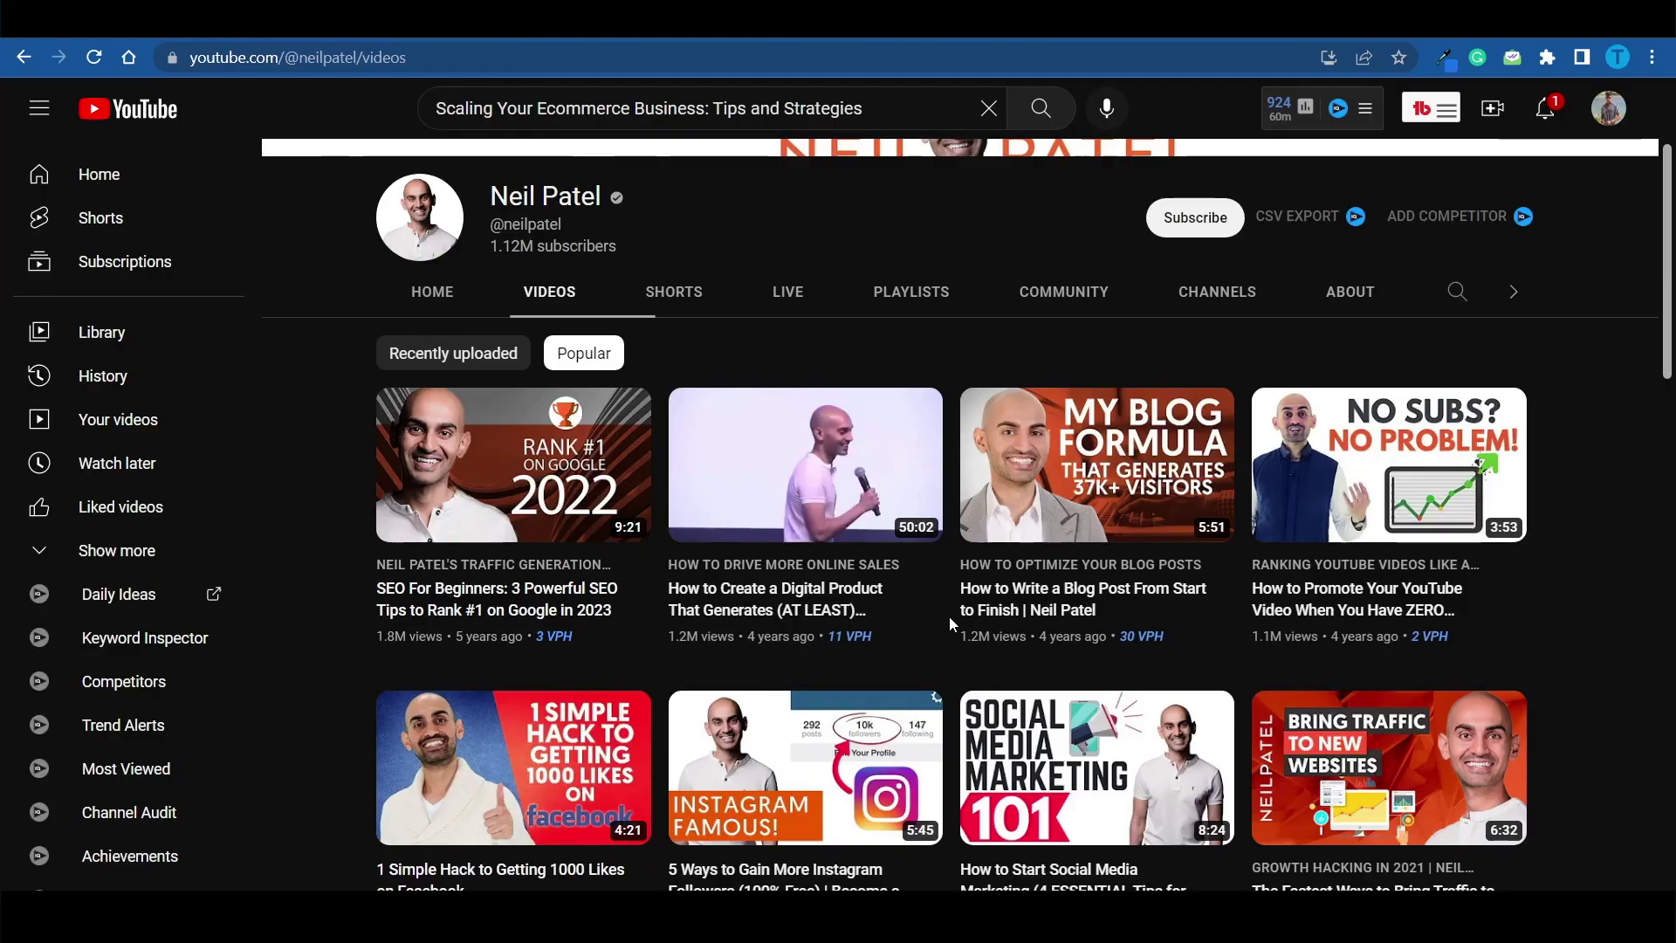
Review the popular videos' view counts, then return to the ChatGPT chat
scroll(949, 617, down, 3)
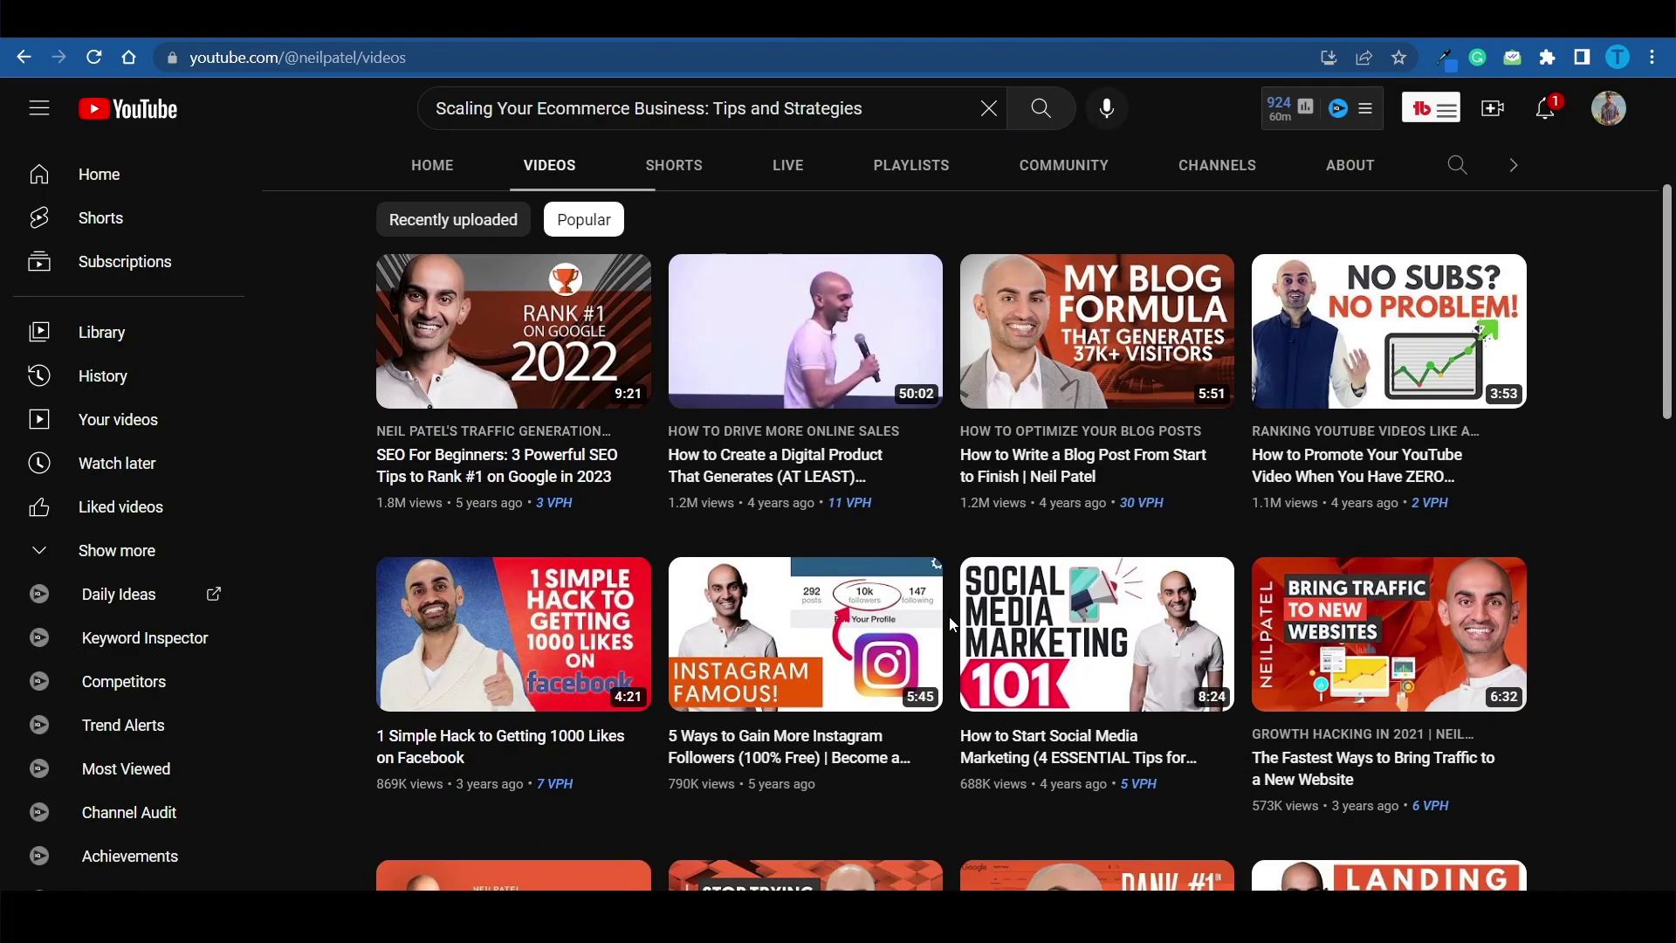
scroll(950, 616, down, 1)
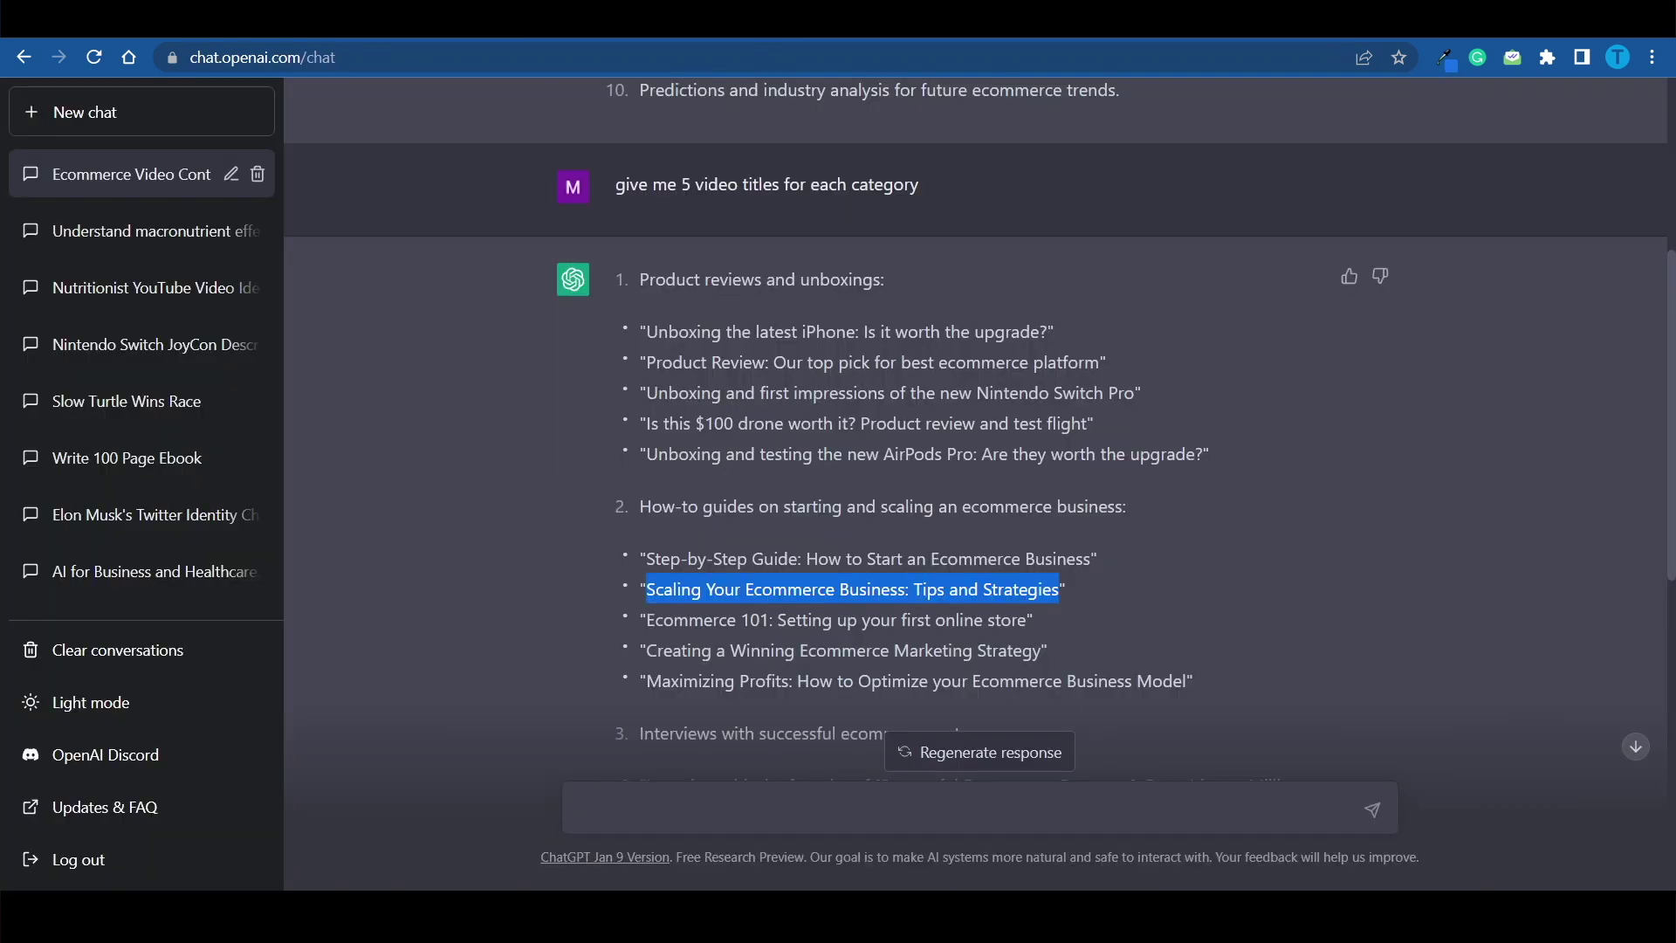
click(900, 358)
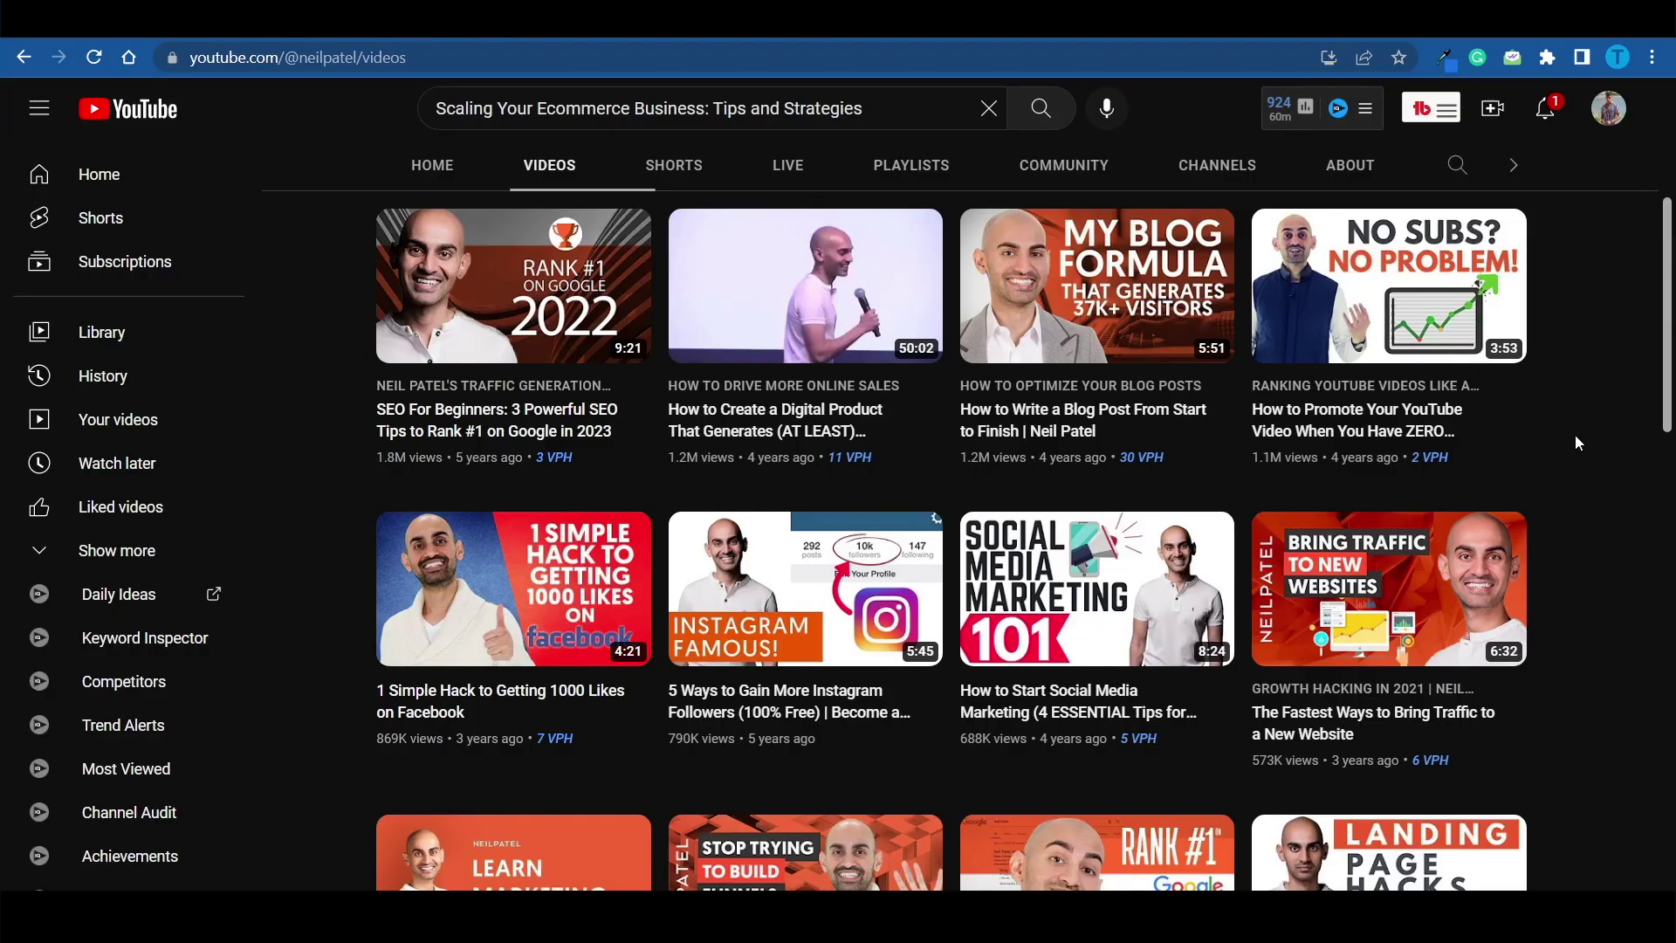
triple_click(1574, 435)
drag(1575, 434, 1566, 460)
click(1564, 453)
key(ctrl+Tab)
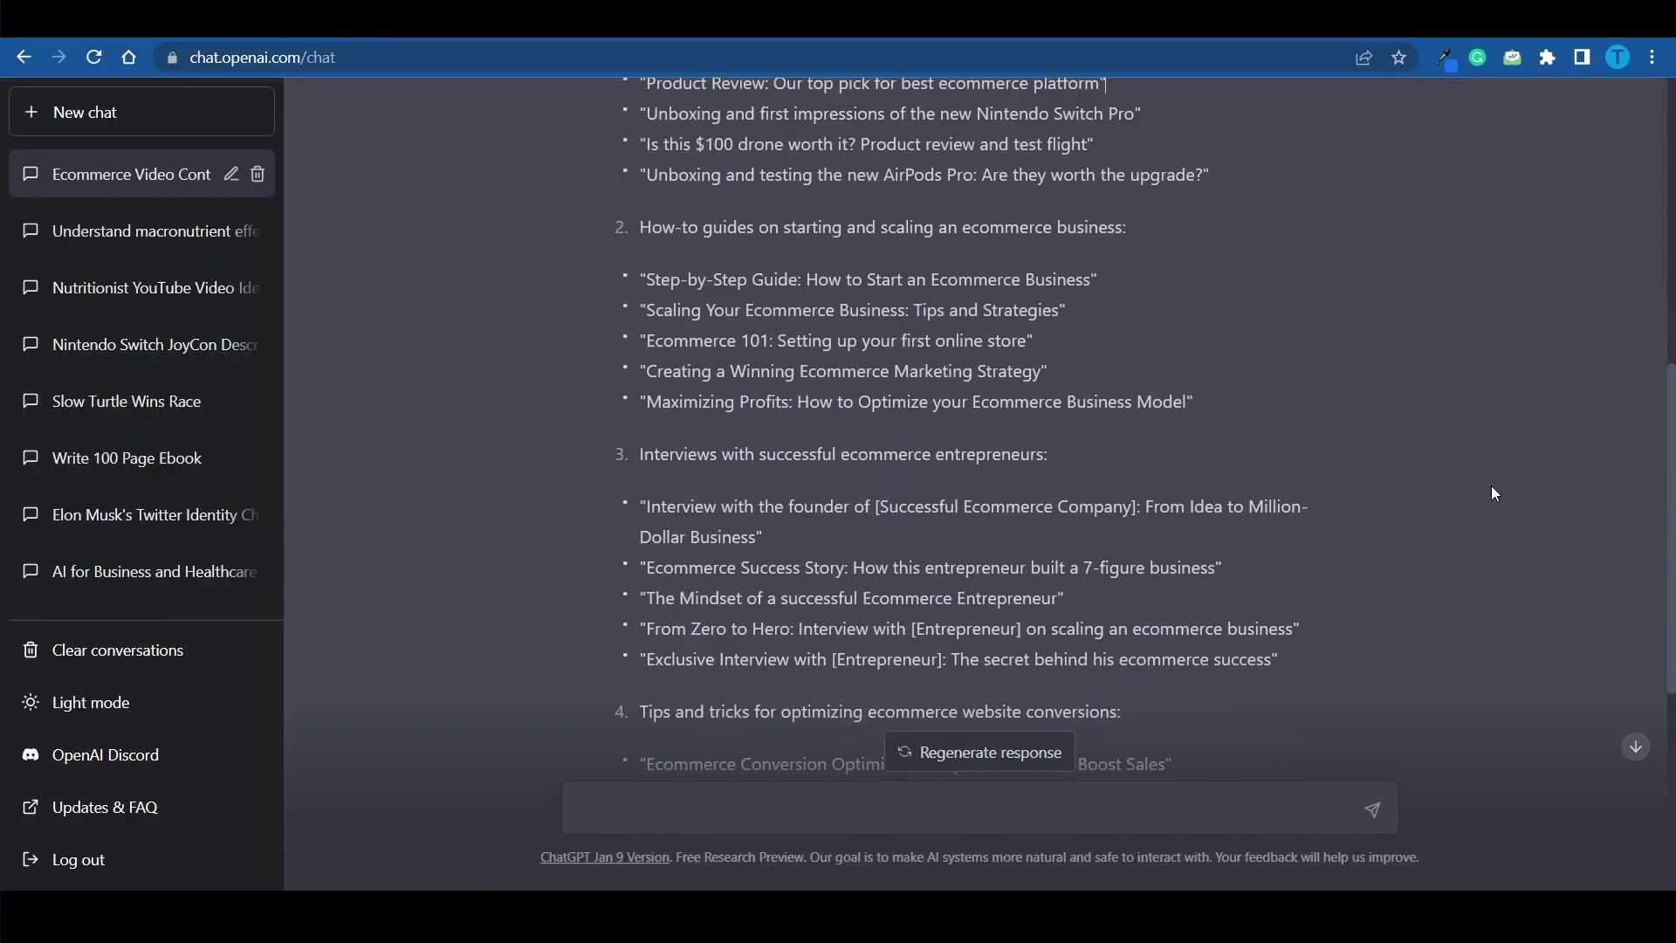
Select the $100 drone review title and request 10 title options for it
scroll(1492, 487, up, 4)
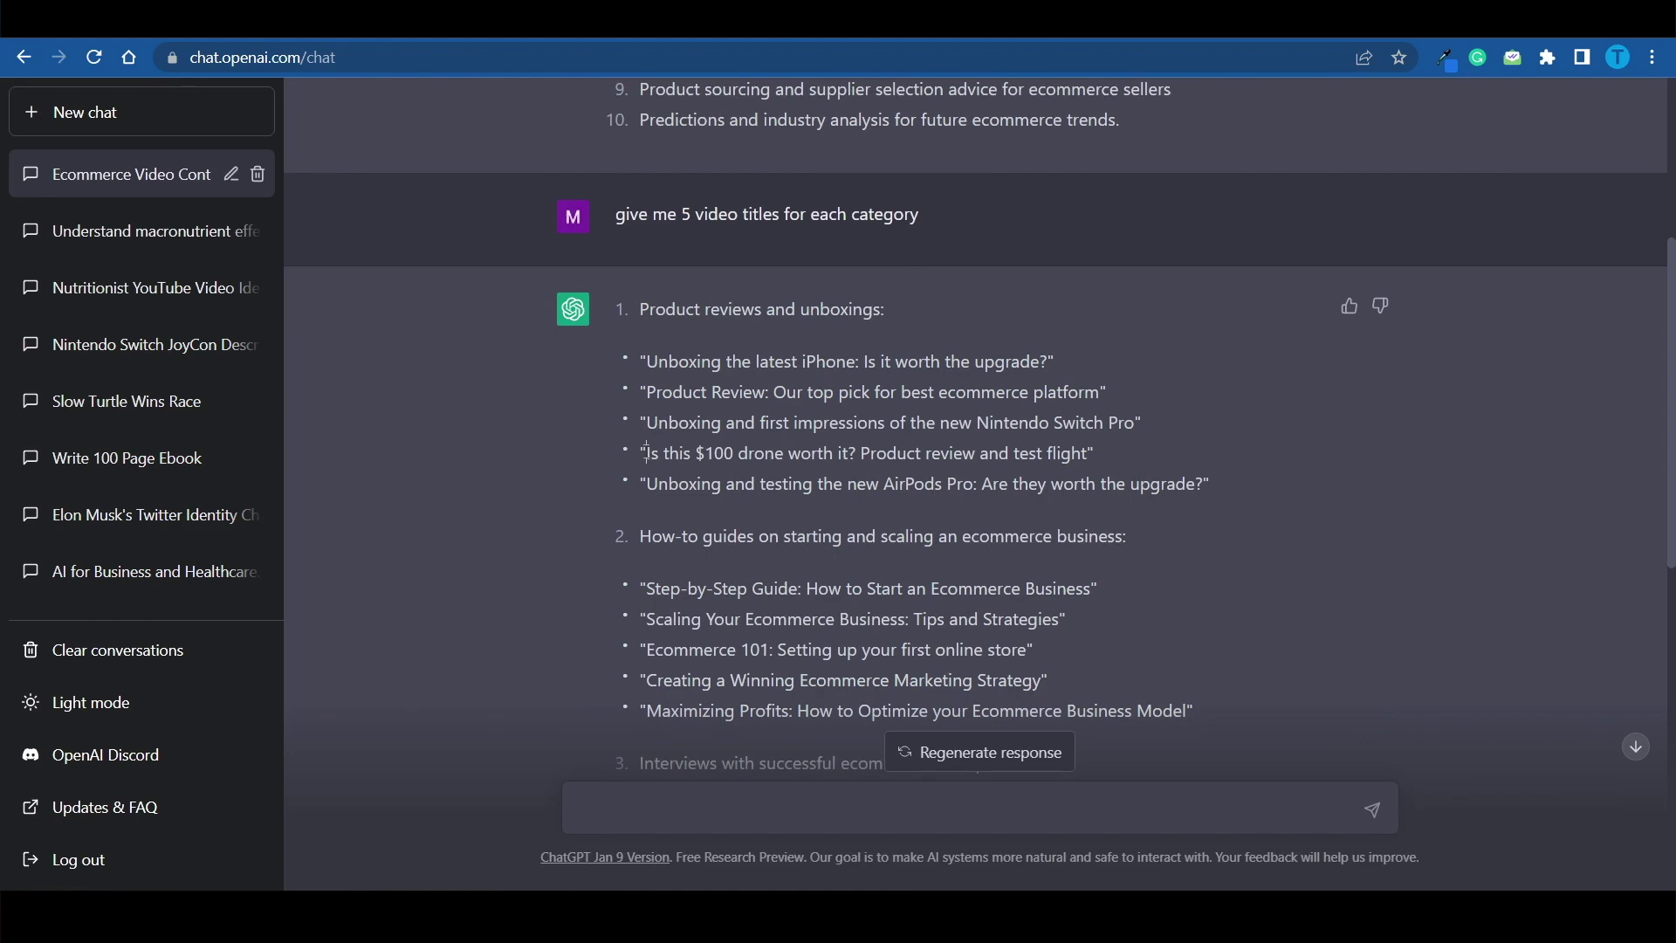
drag(647, 453, 1066, 451)
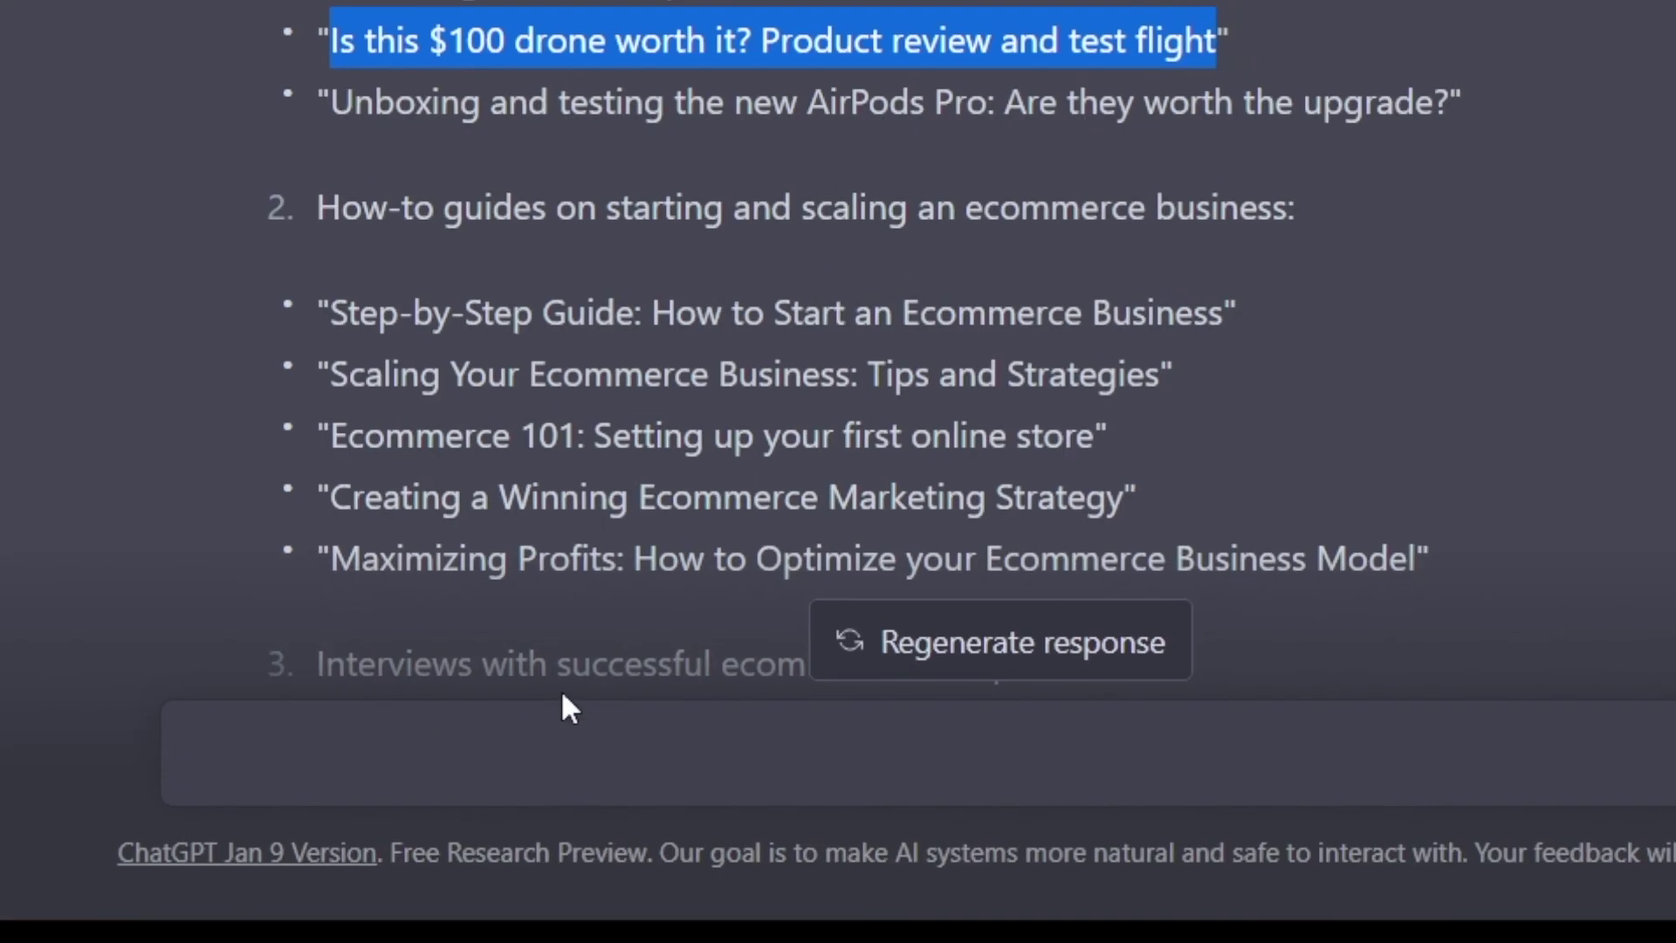
click(726, 810)
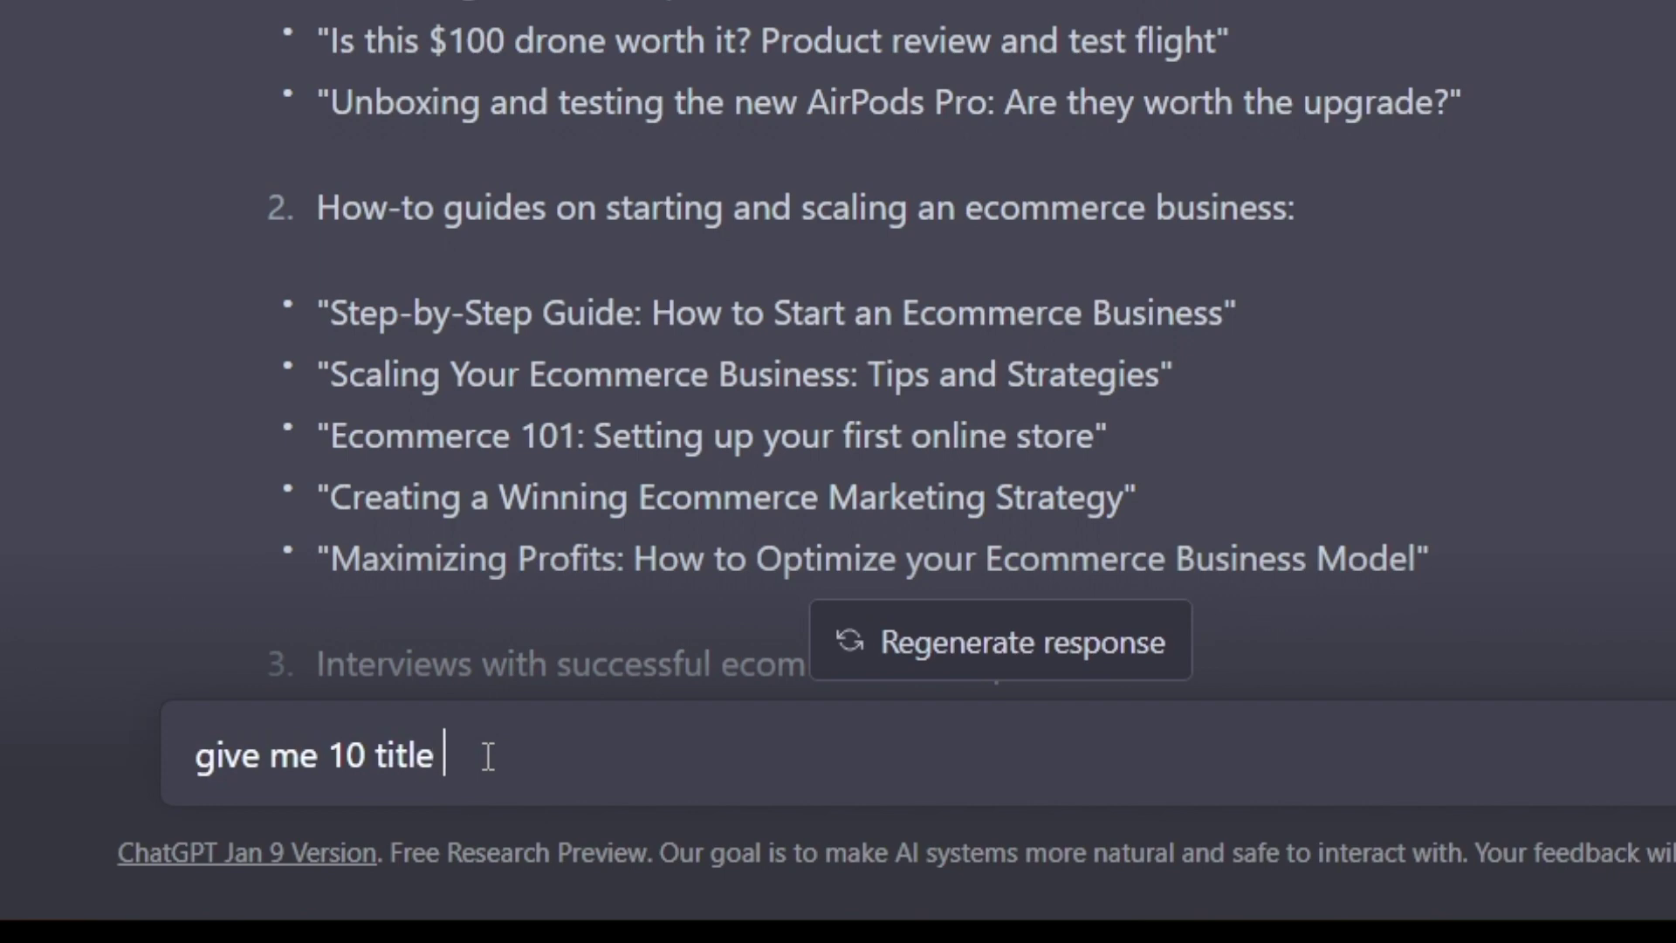
key(Return)
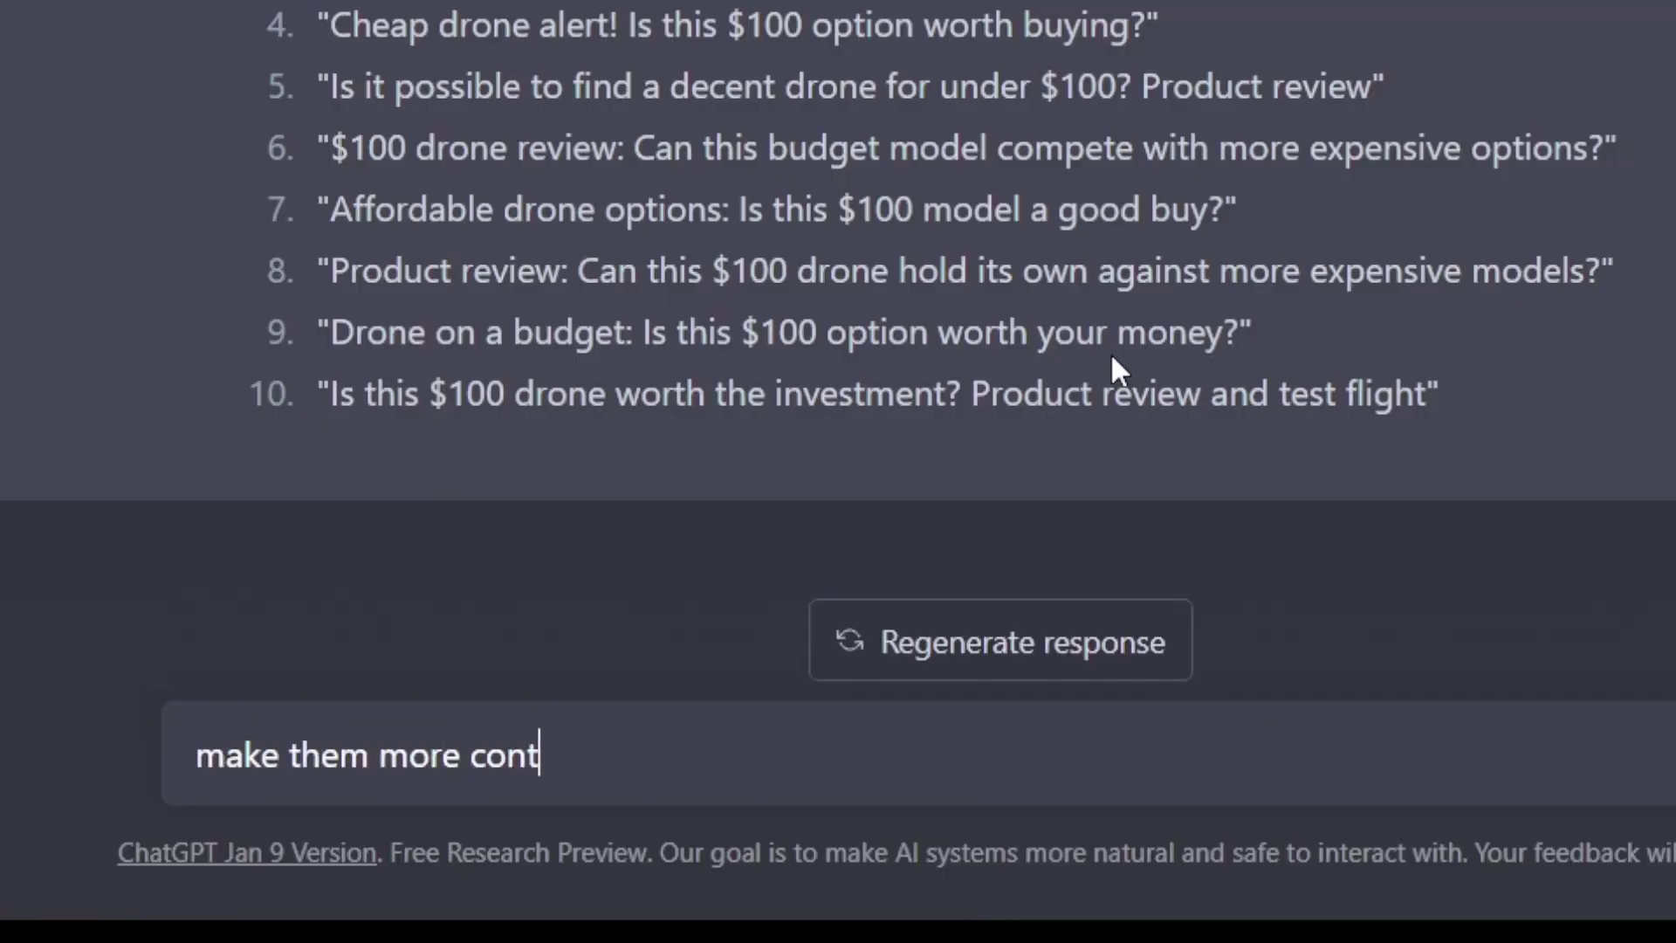
Ask ChatGPT to make the drone titles more controversial
text(roversional)
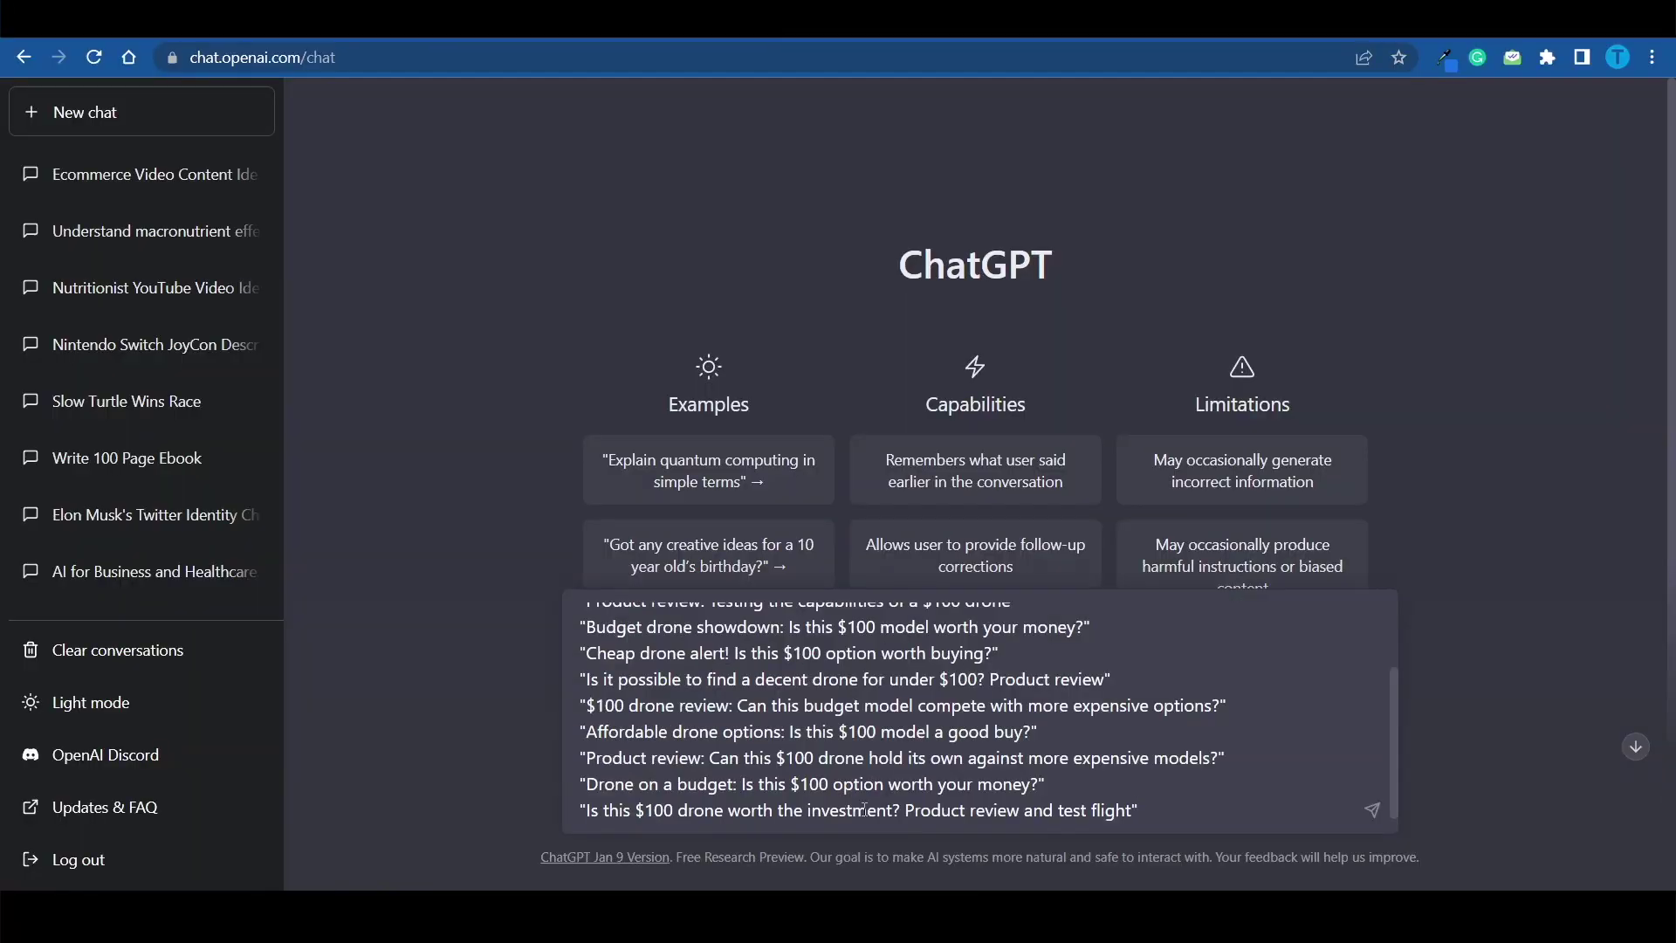
scroll(864, 809, up, 2)
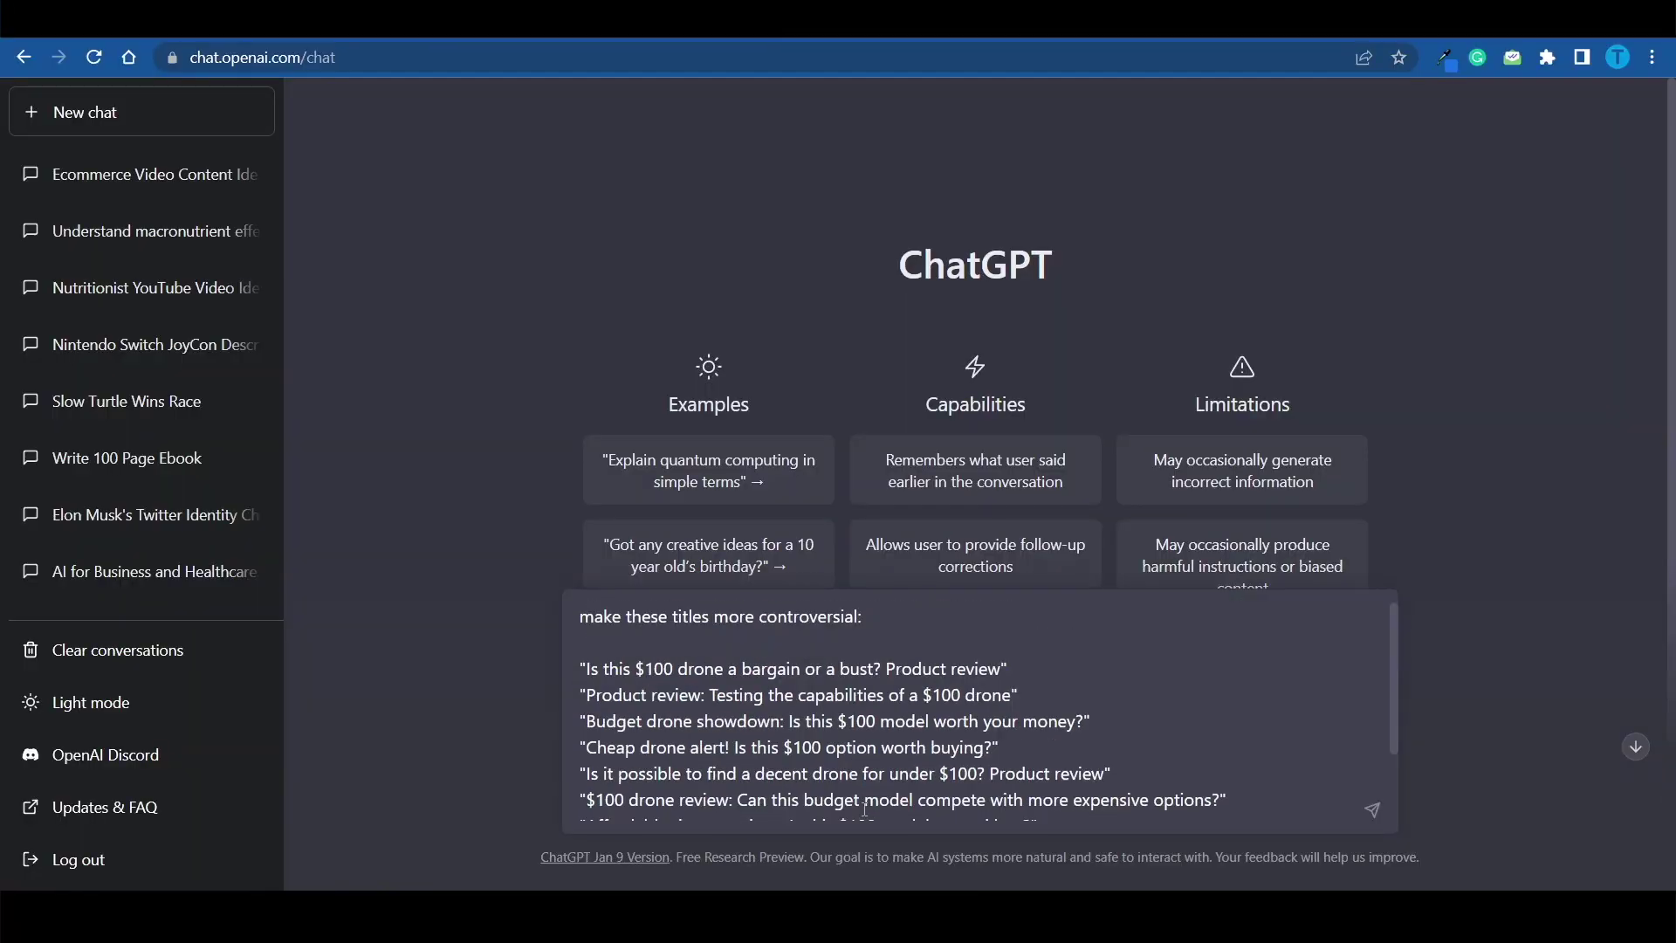
key(Return)
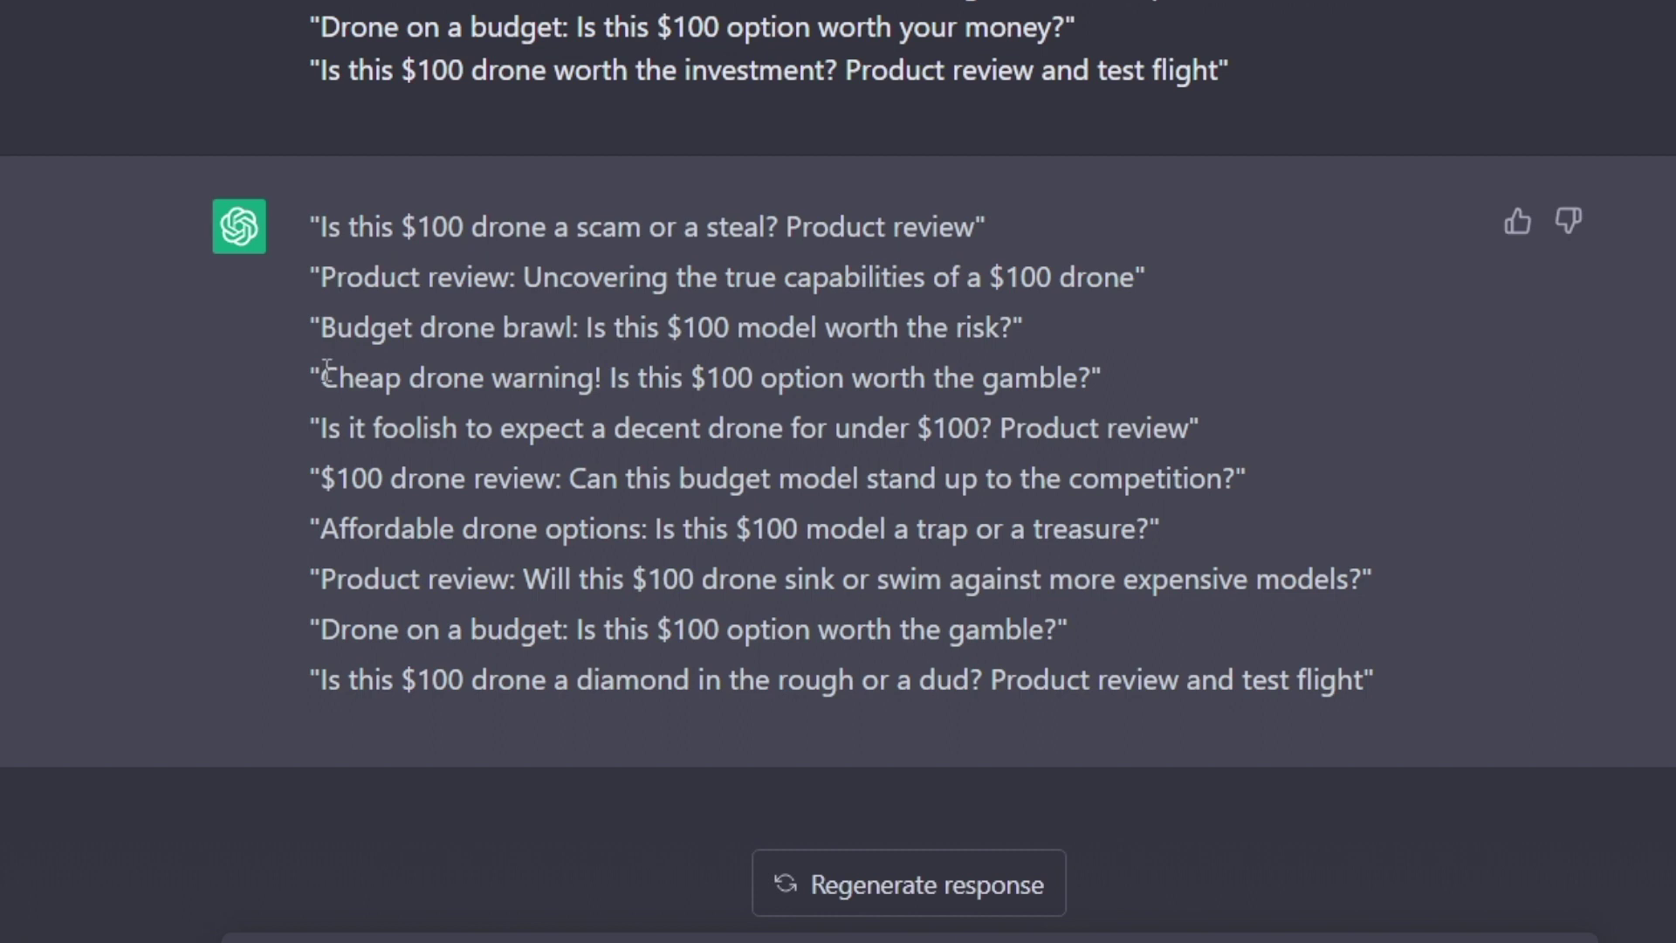
Paste the 'Cheap drone warning! Is this $100 option worth the gamble?' title into a thumbnail request
drag(368, 373, 1061, 362)
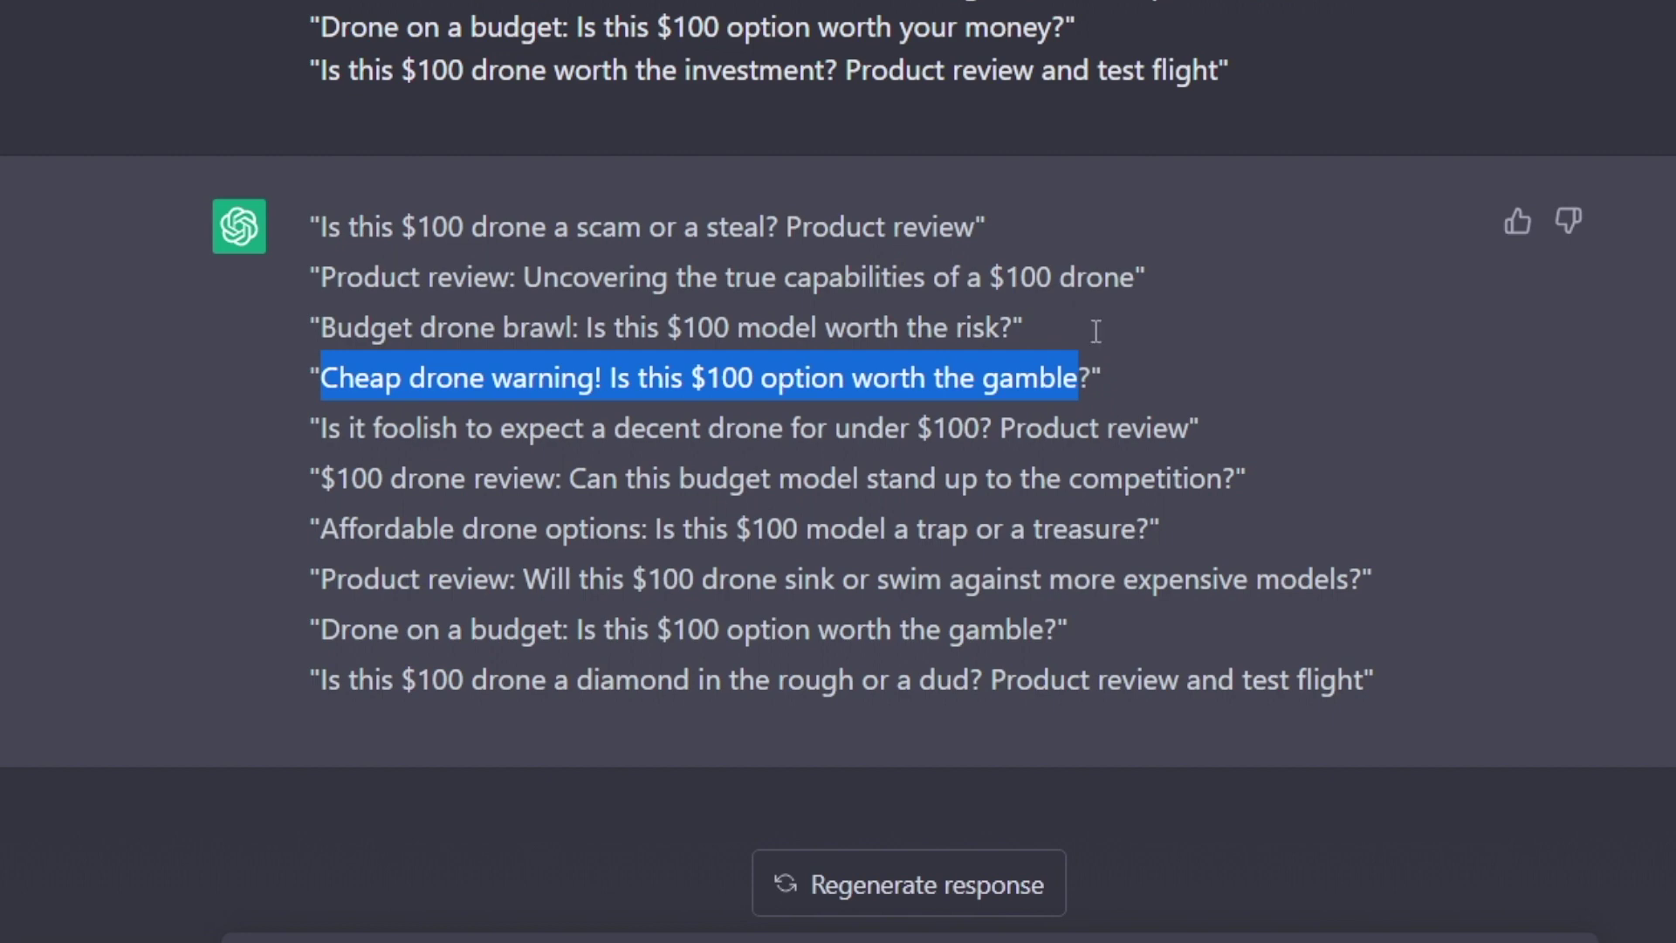
drag(1090, 374, 958, 461)
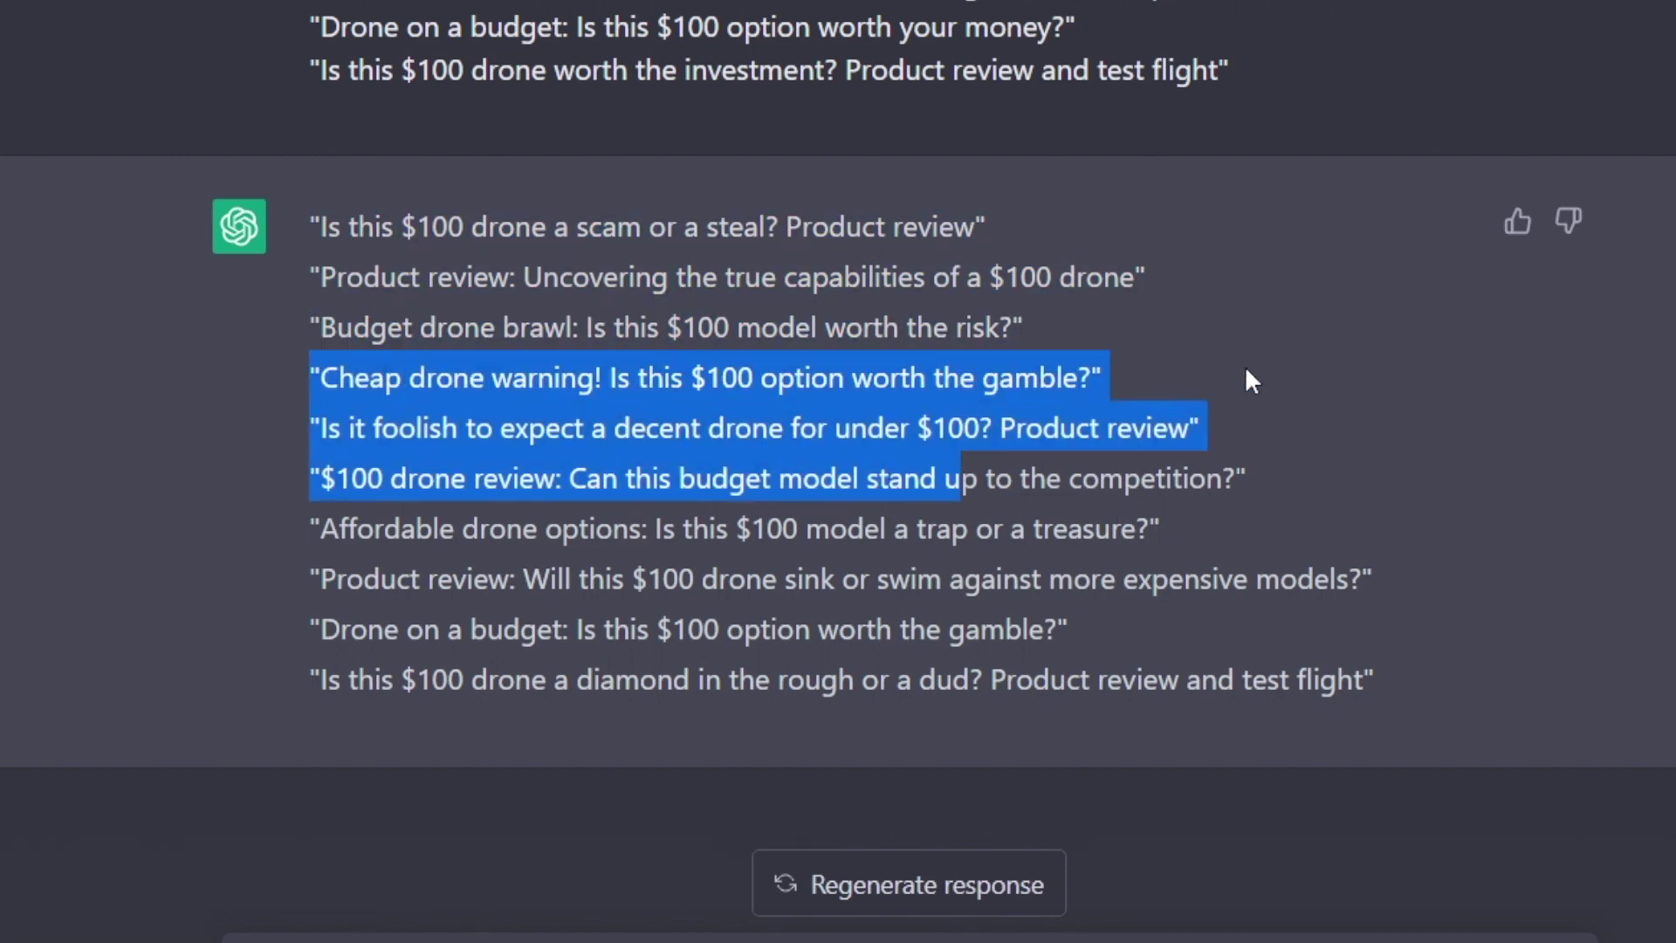
drag(1245, 381, 1242, 378)
click(692, 921)
text(give me 5 thumbnail ideas for a video with this title:)
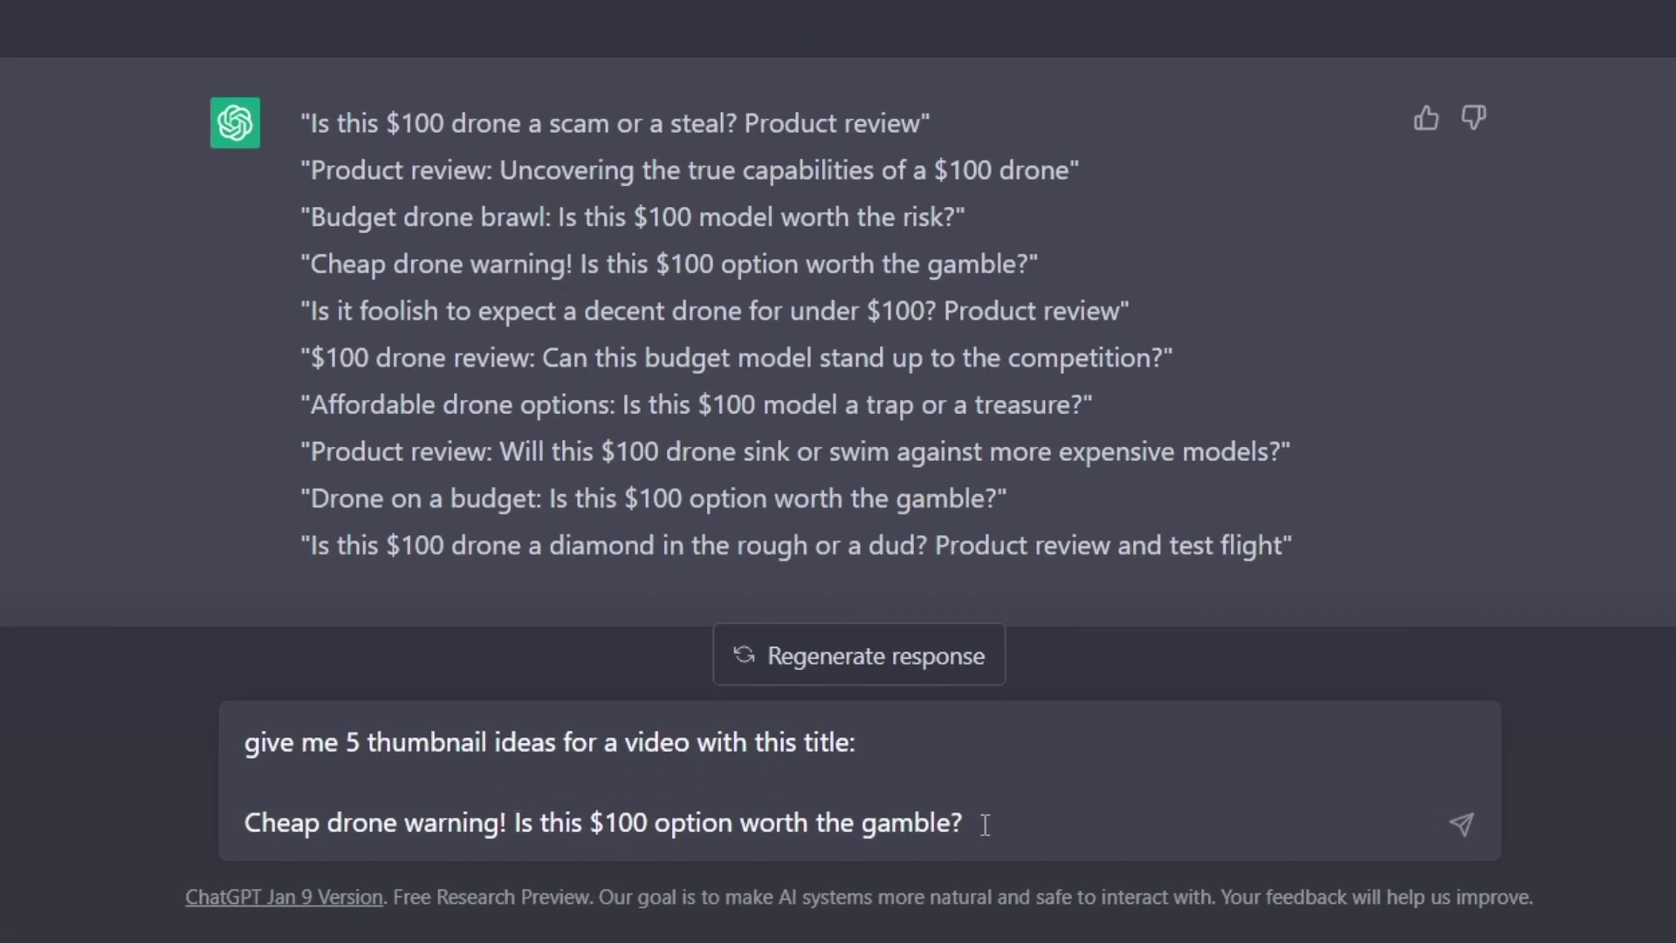
Send the request for 5 thumbnail ideas for the cheap drone warning video
key(Return)
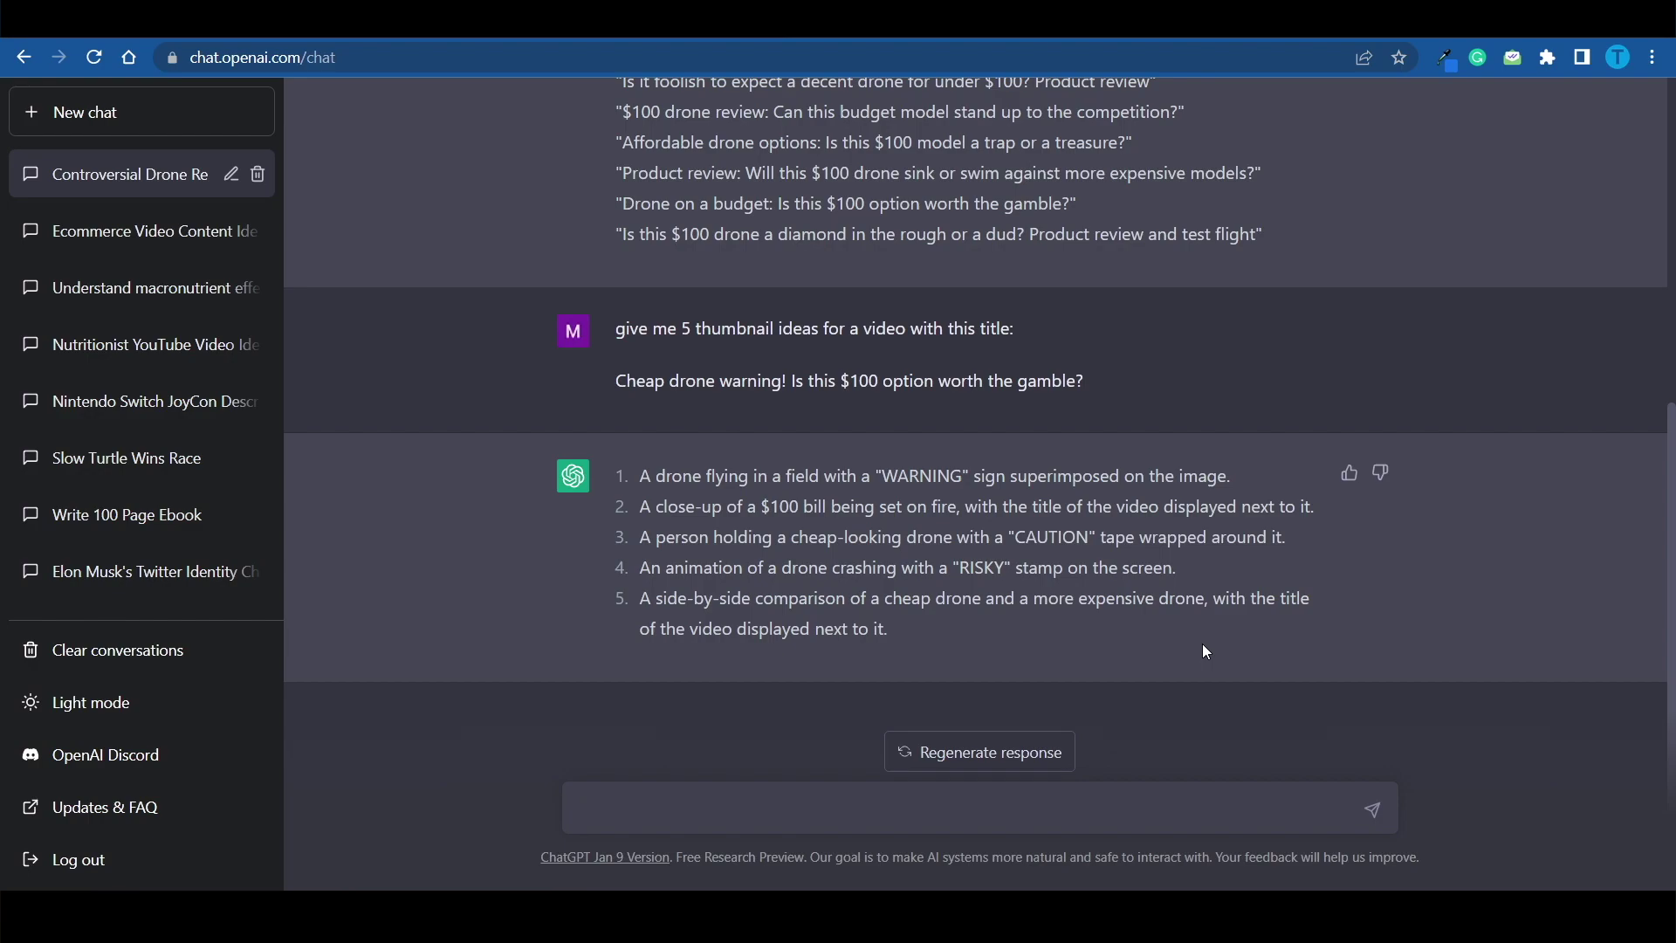
scroll(1324, 378, up, 3)
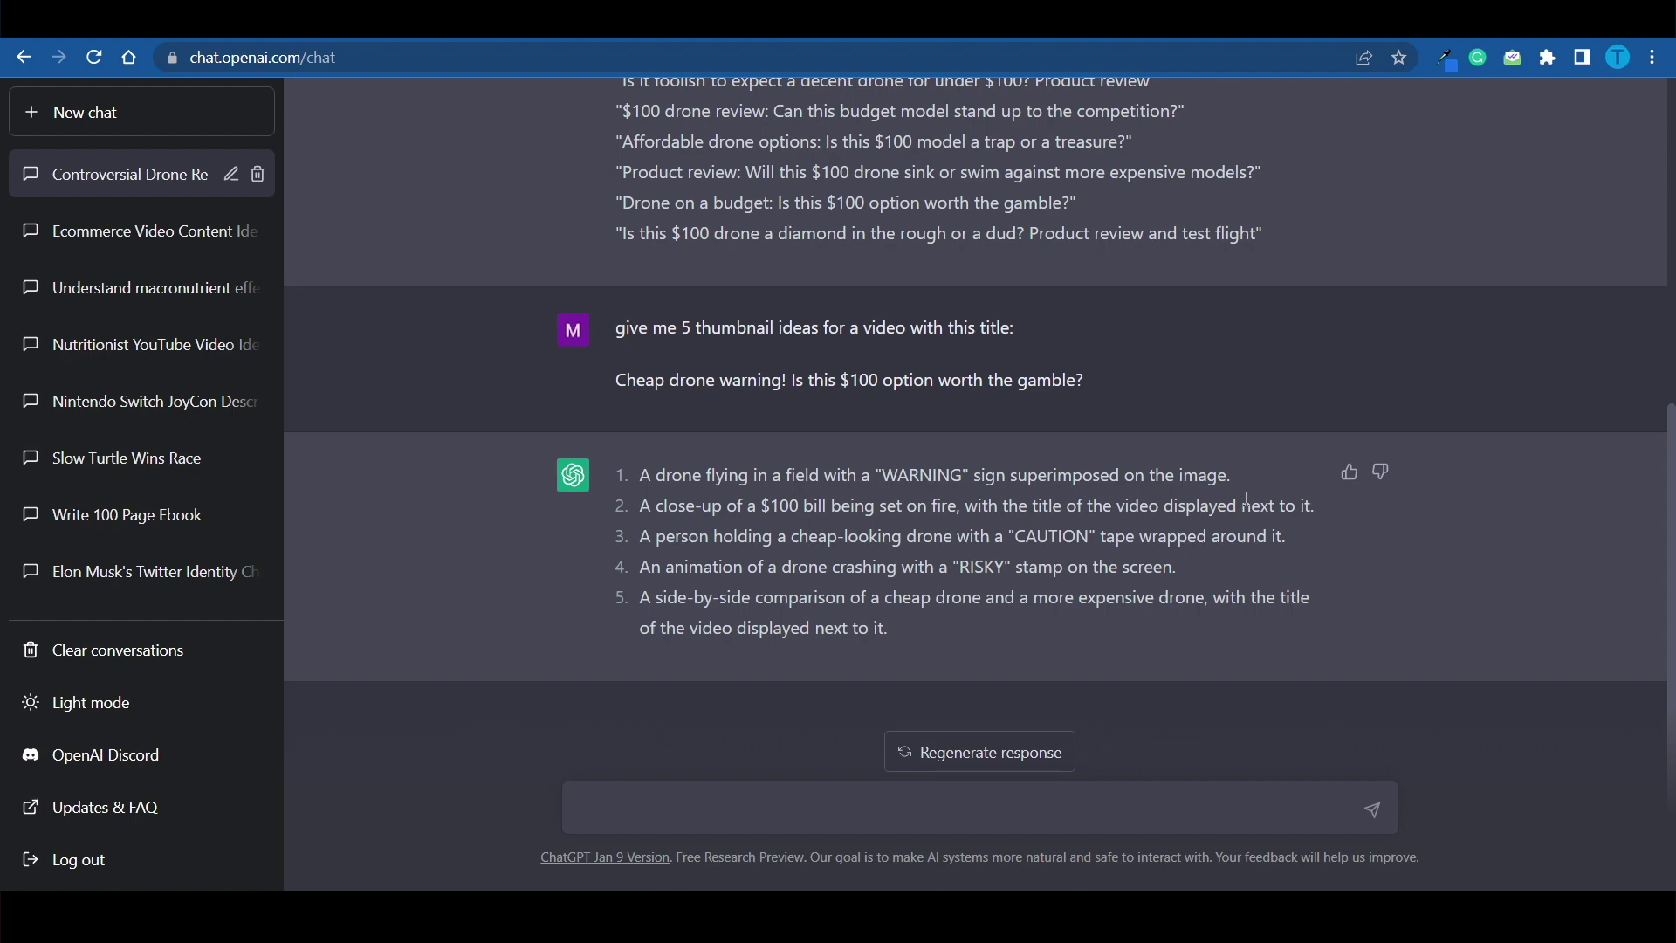
scroll(777, 810, up, 4)
drag(620, 581, 1071, 591)
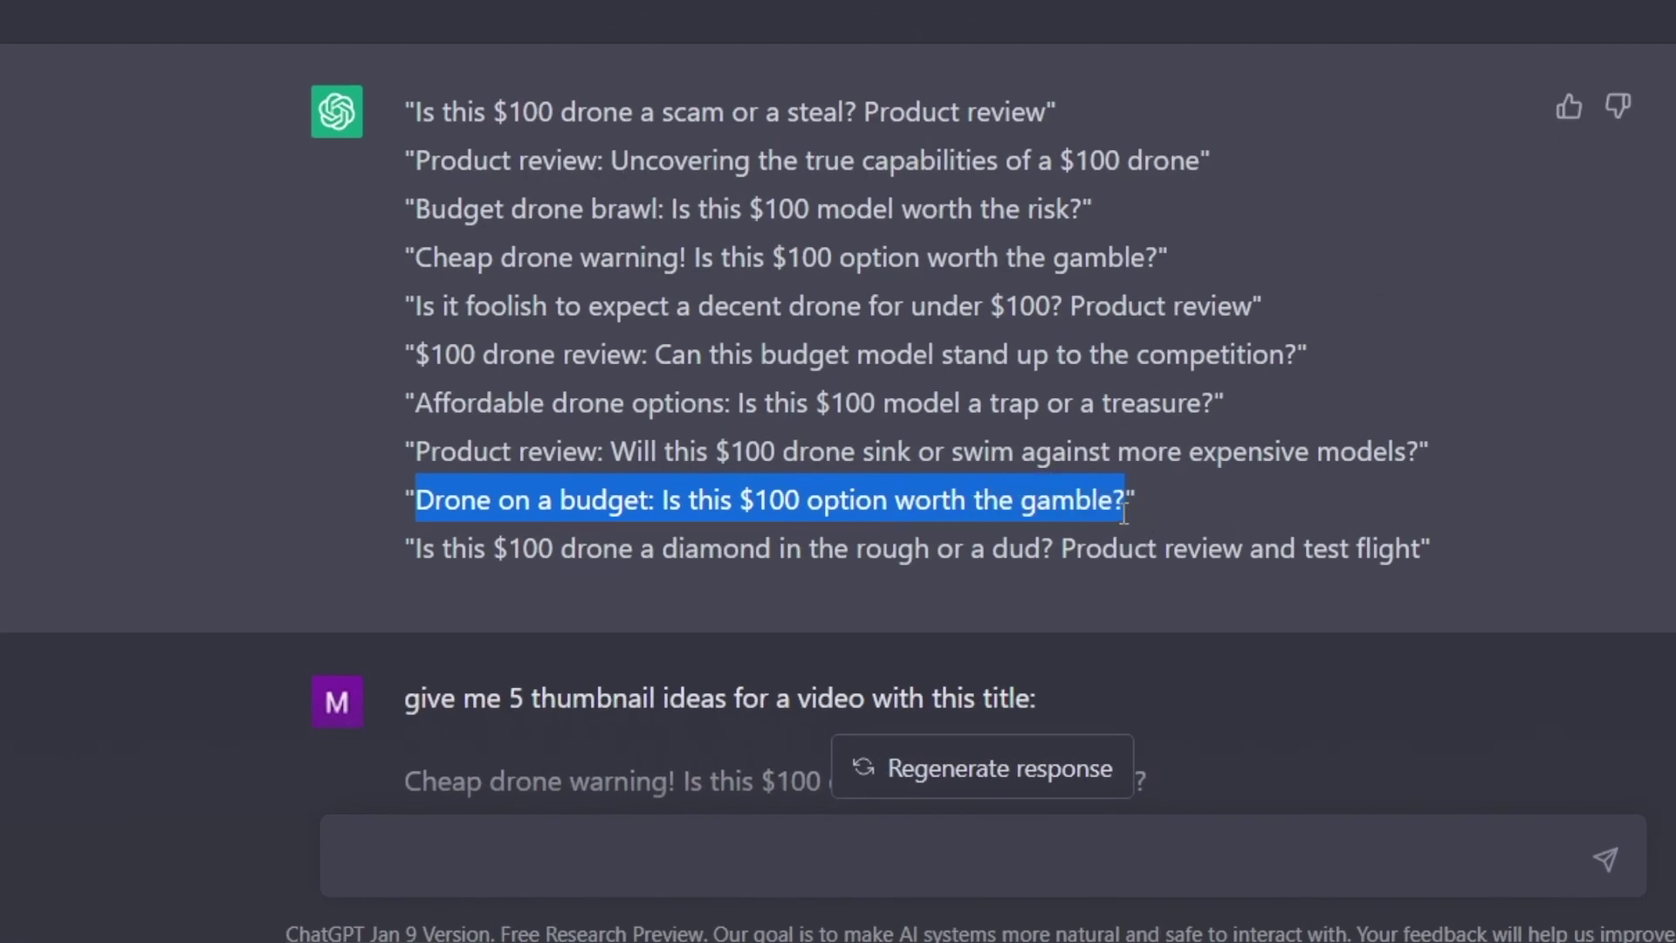
Request a full YouTube script for 'Drone on a budget: Is this $100 option worth the gamble?'
click(547, 870)
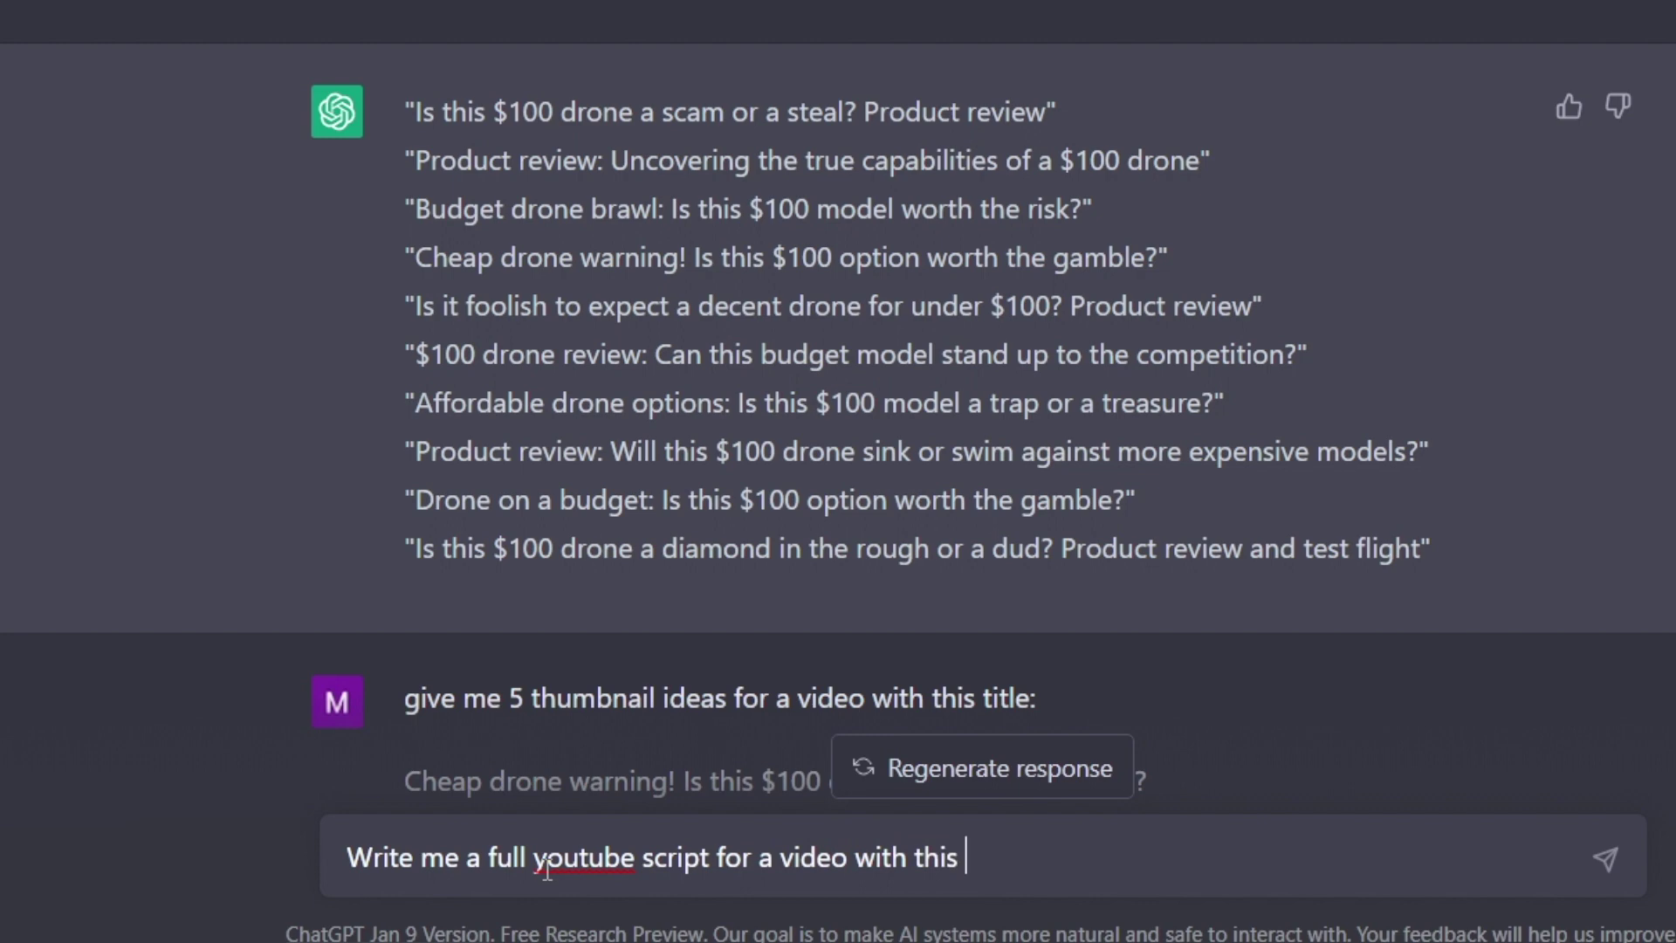
key(Return)
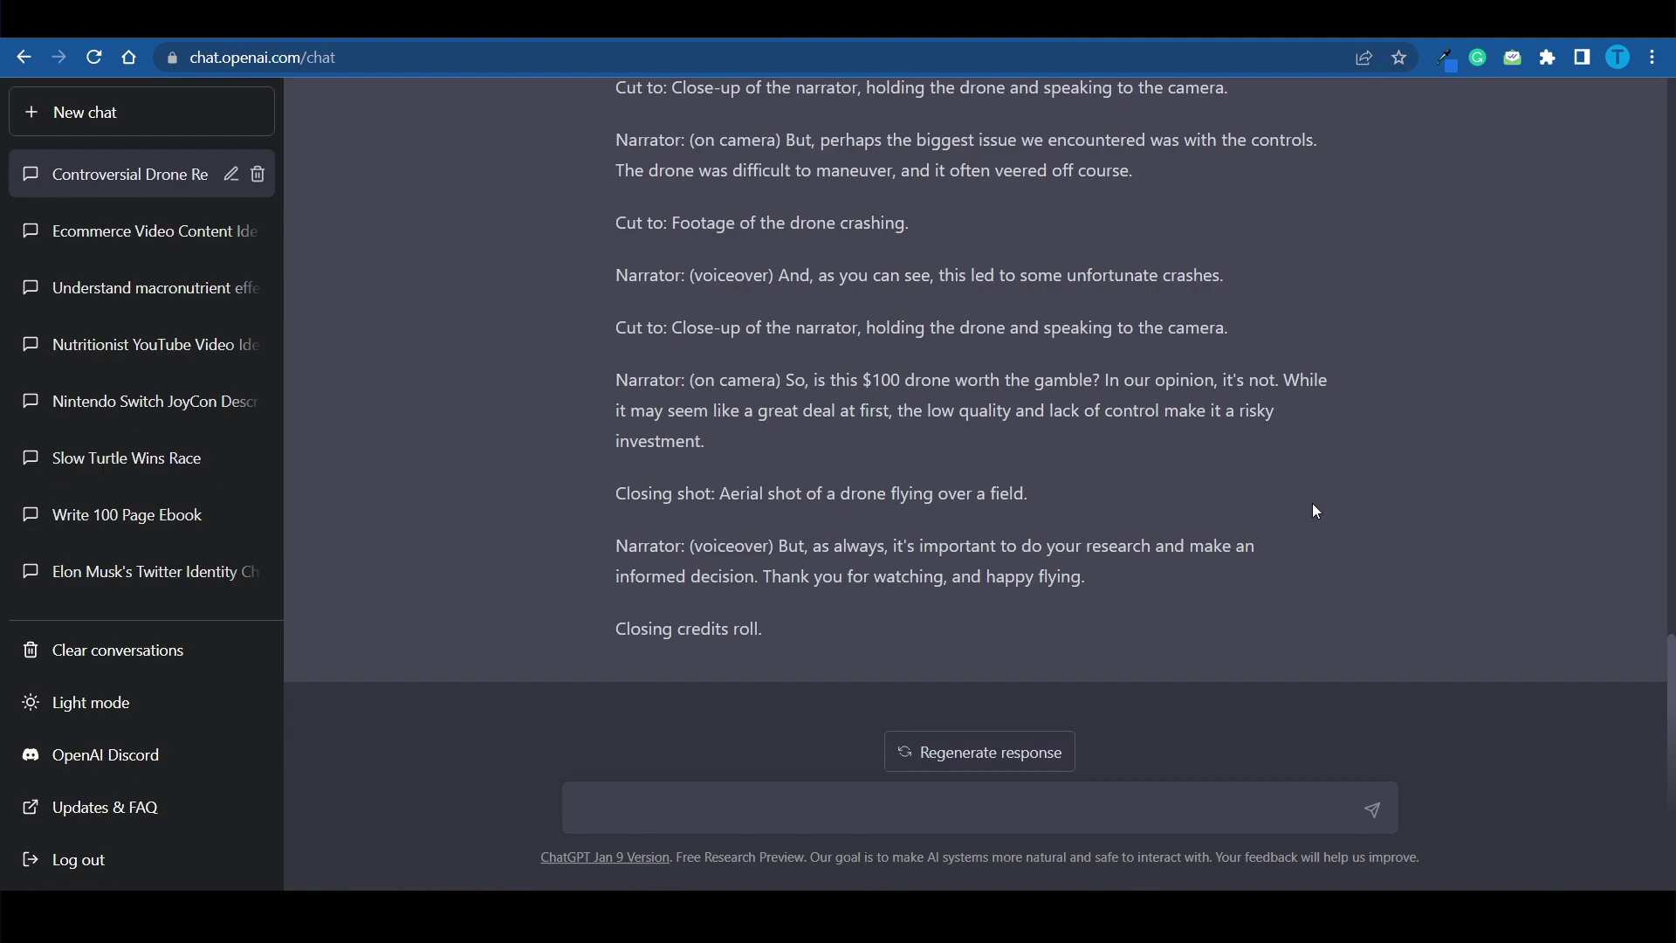
scroll(1316, 510, up, 15)
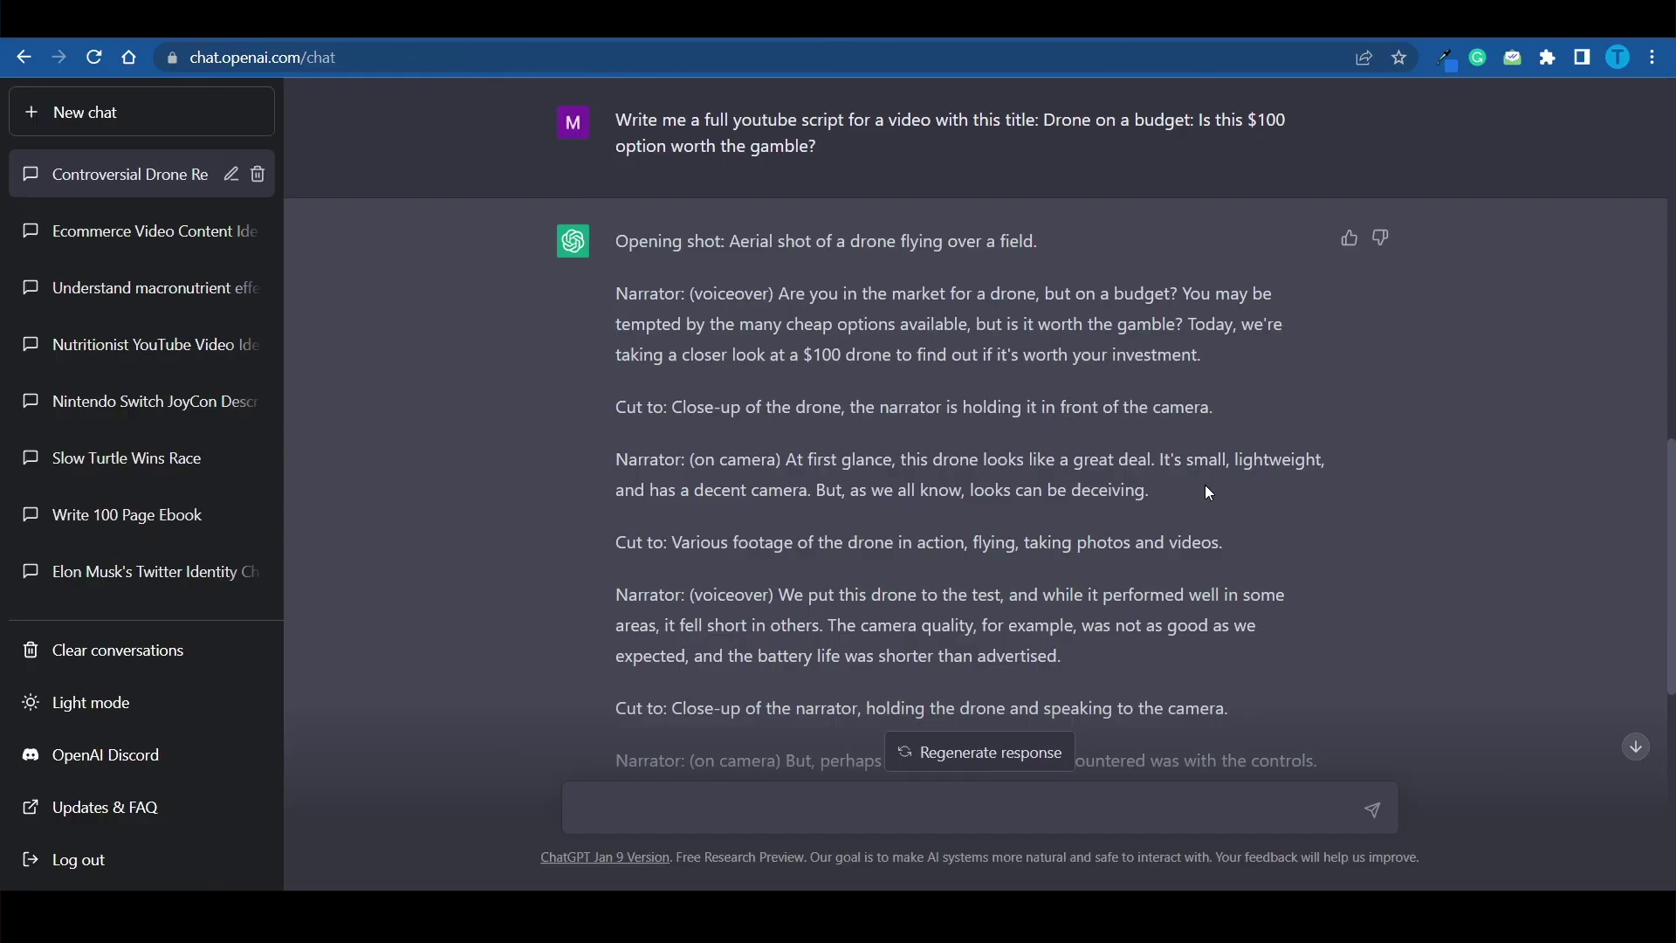
scroll(1316, 359, down, 7)
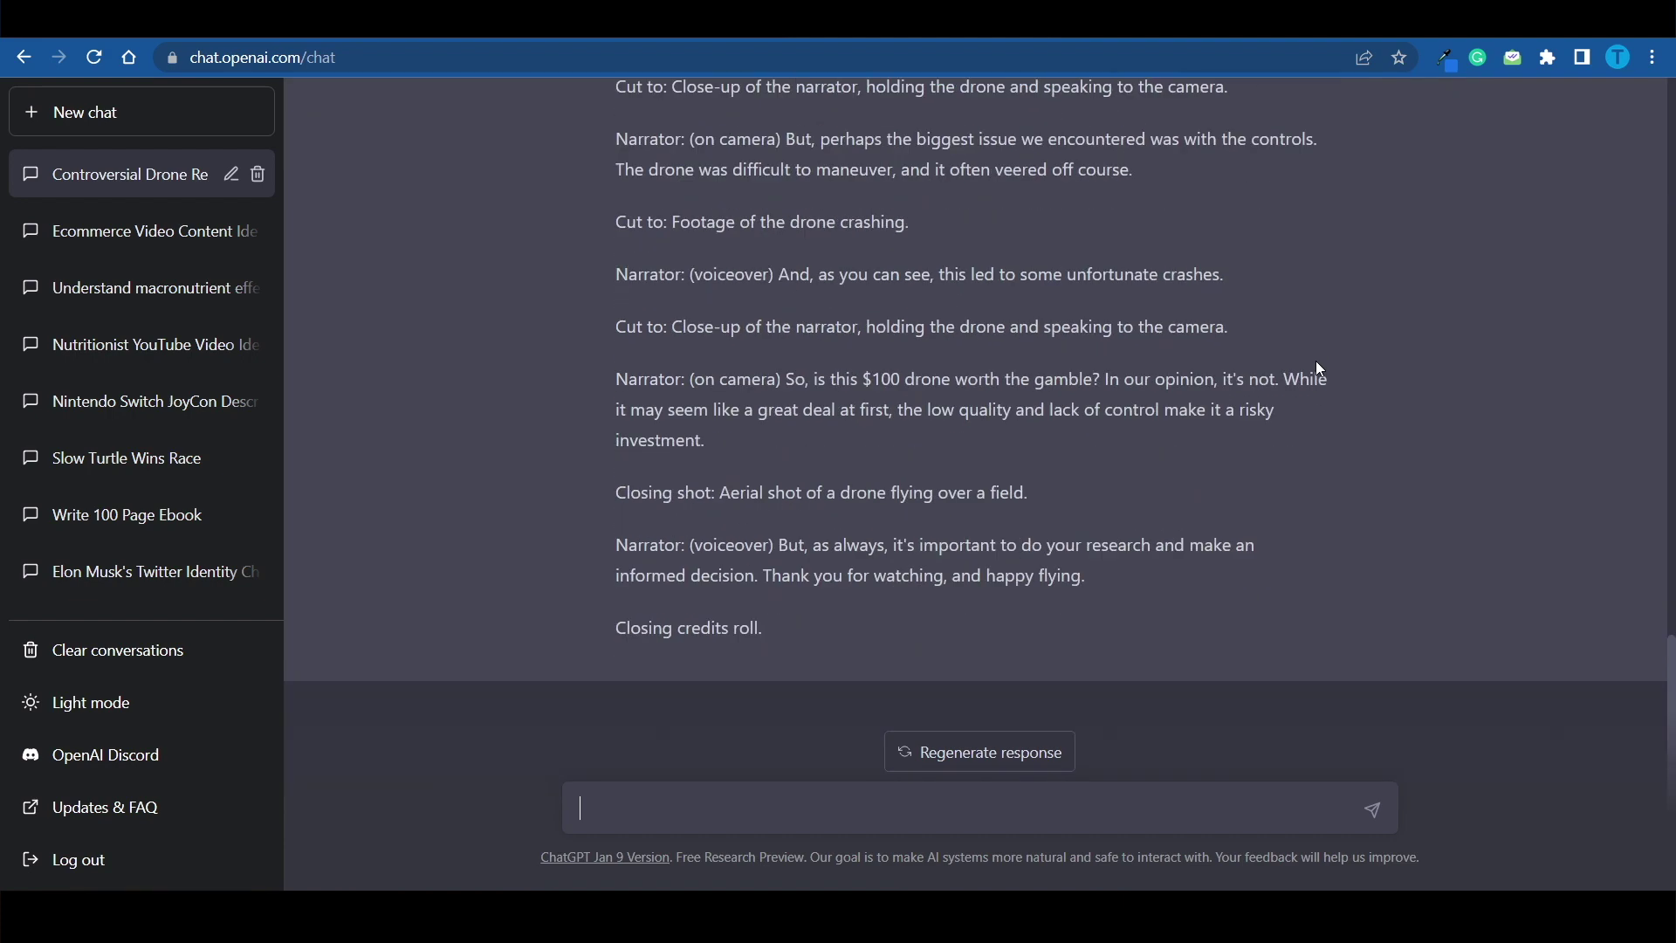
scroll(1135, 301, up, 4)
scroll(1136, 301, up, 5)
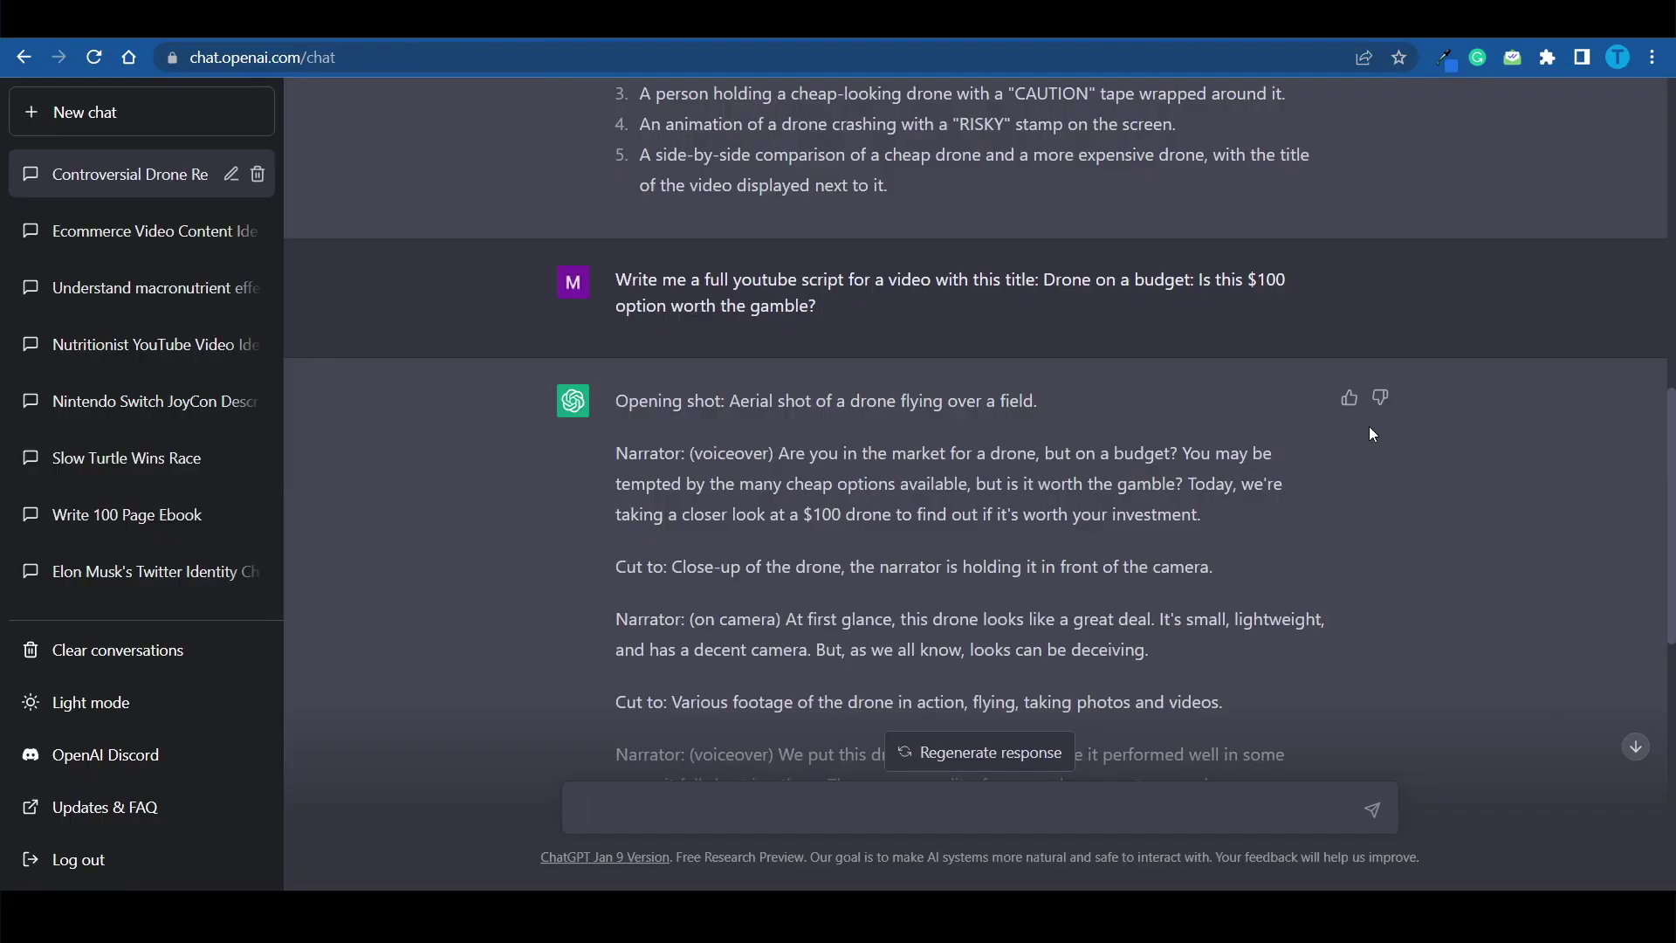
scroll(1369, 429, down, 4)
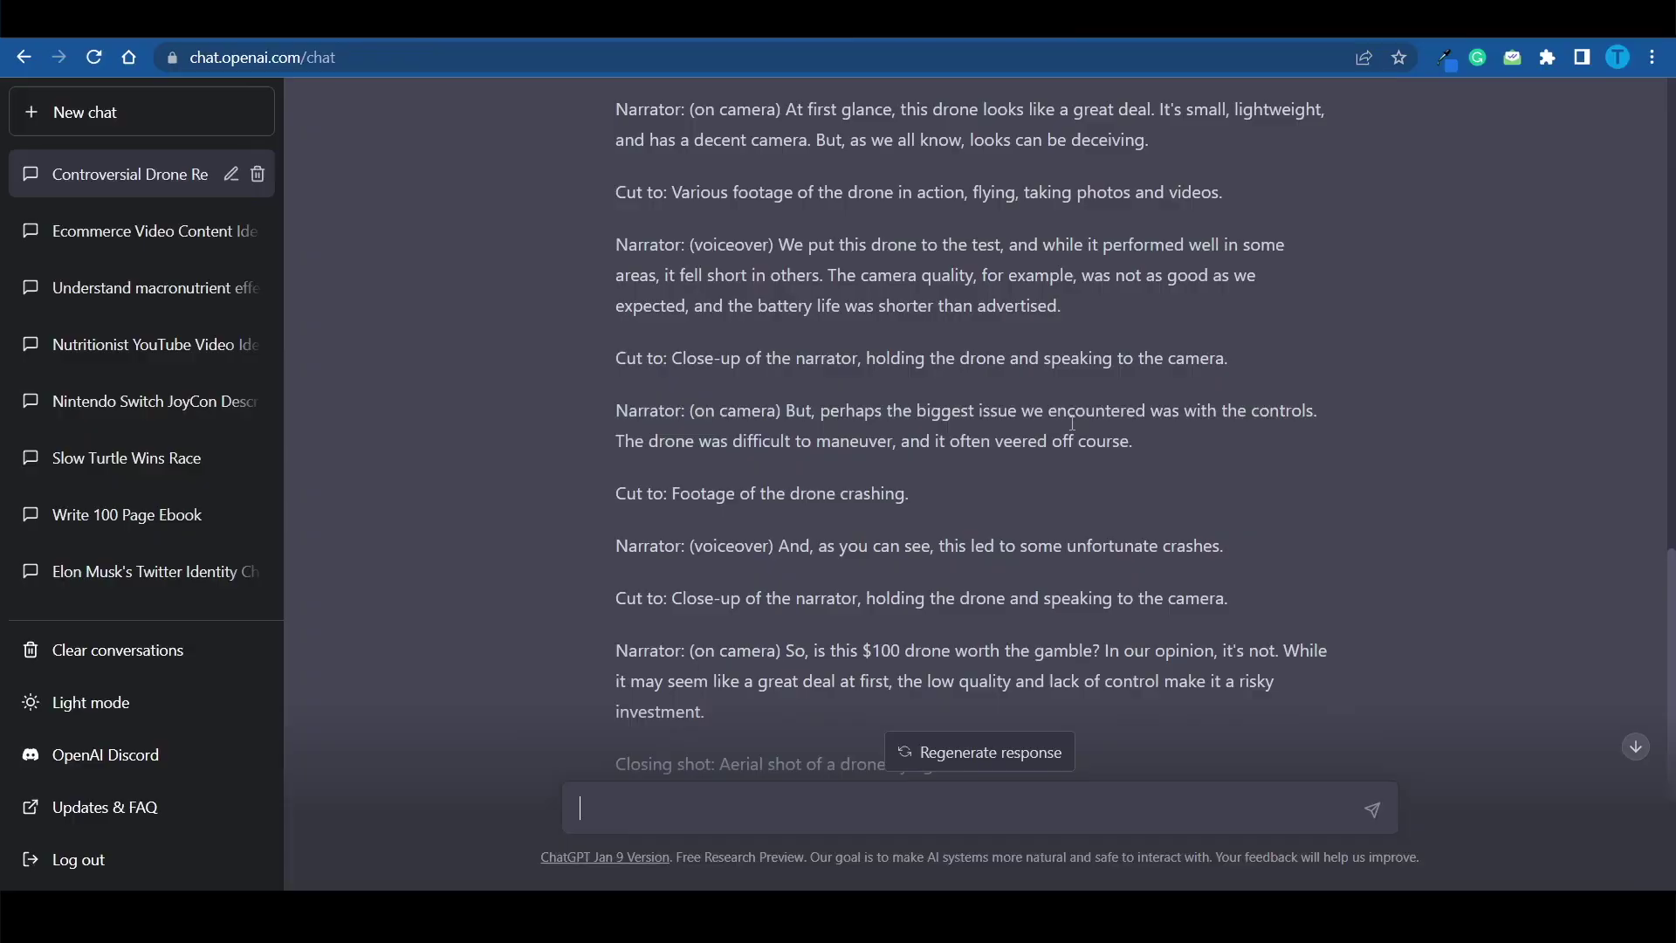
scroll(1073, 430, down, 4)
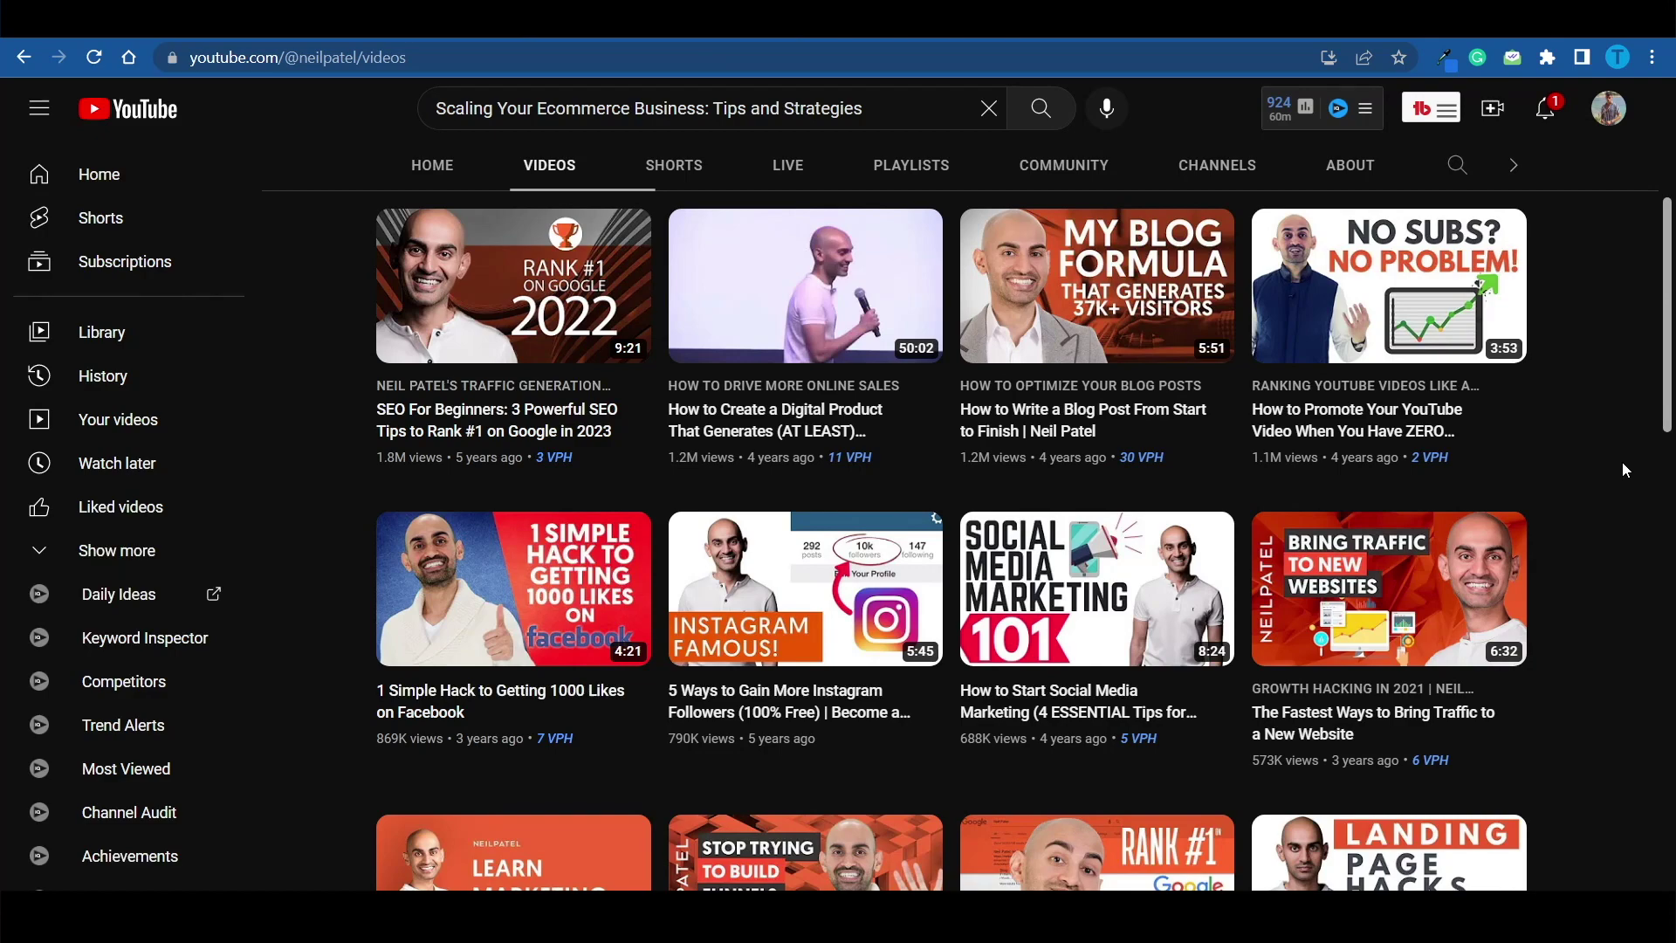
scroll(1621, 462, down, 3)
scroll(1622, 462, up, 8)
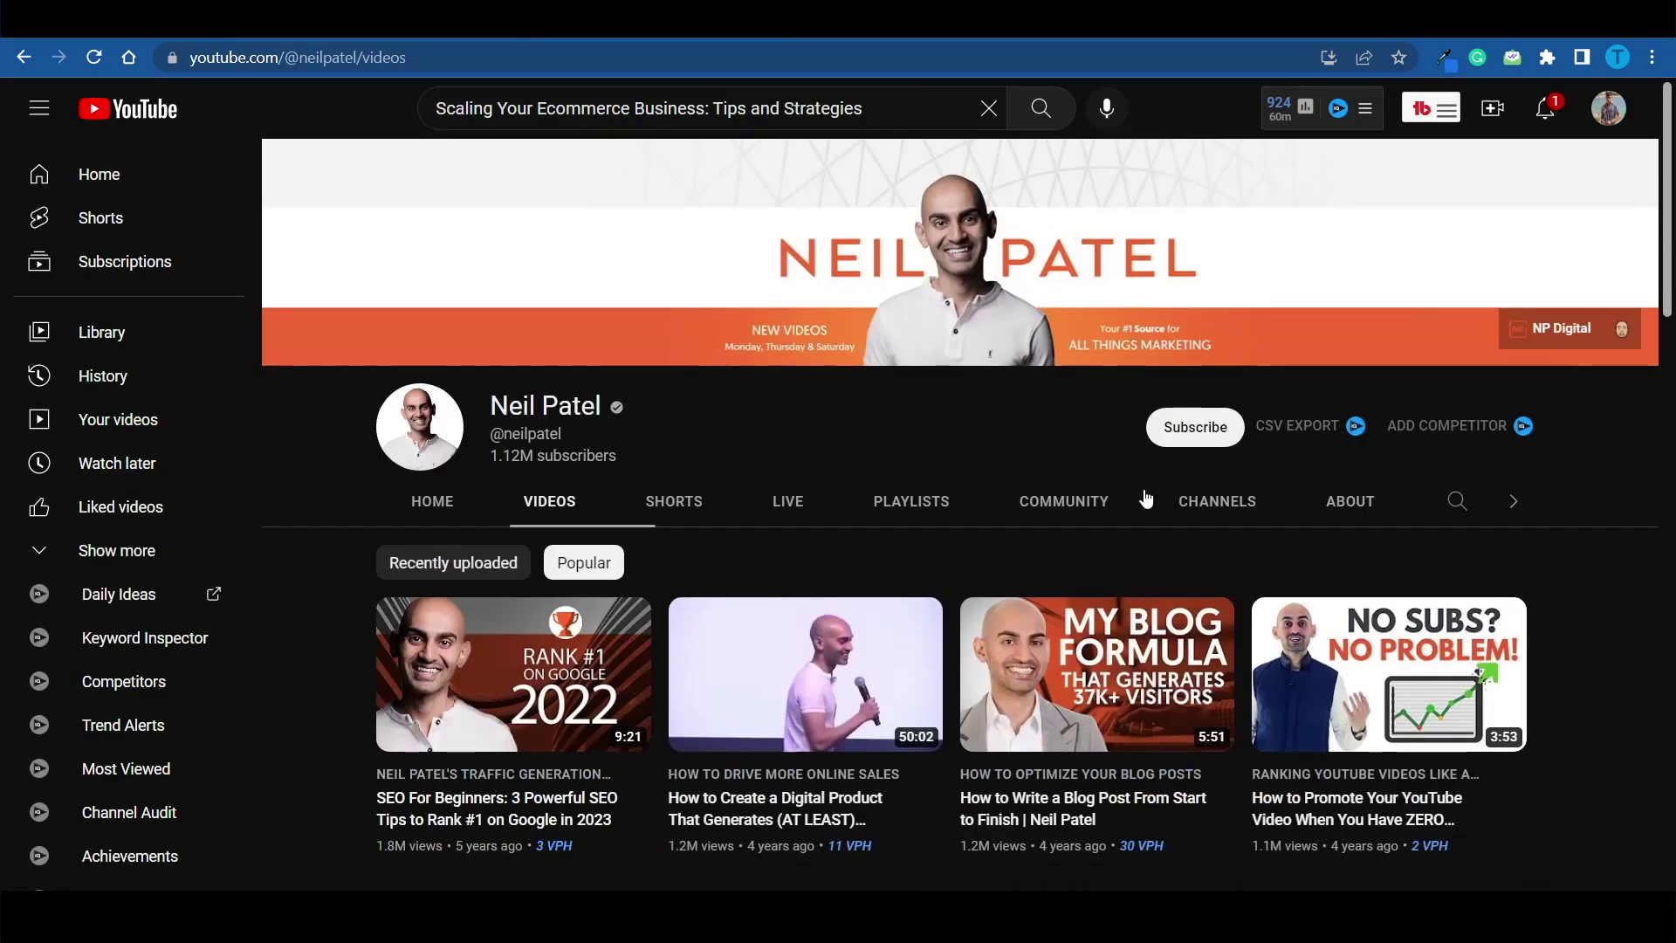
Sort the channel's videos by Recently uploaded and browse the newest uploads
click(422, 566)
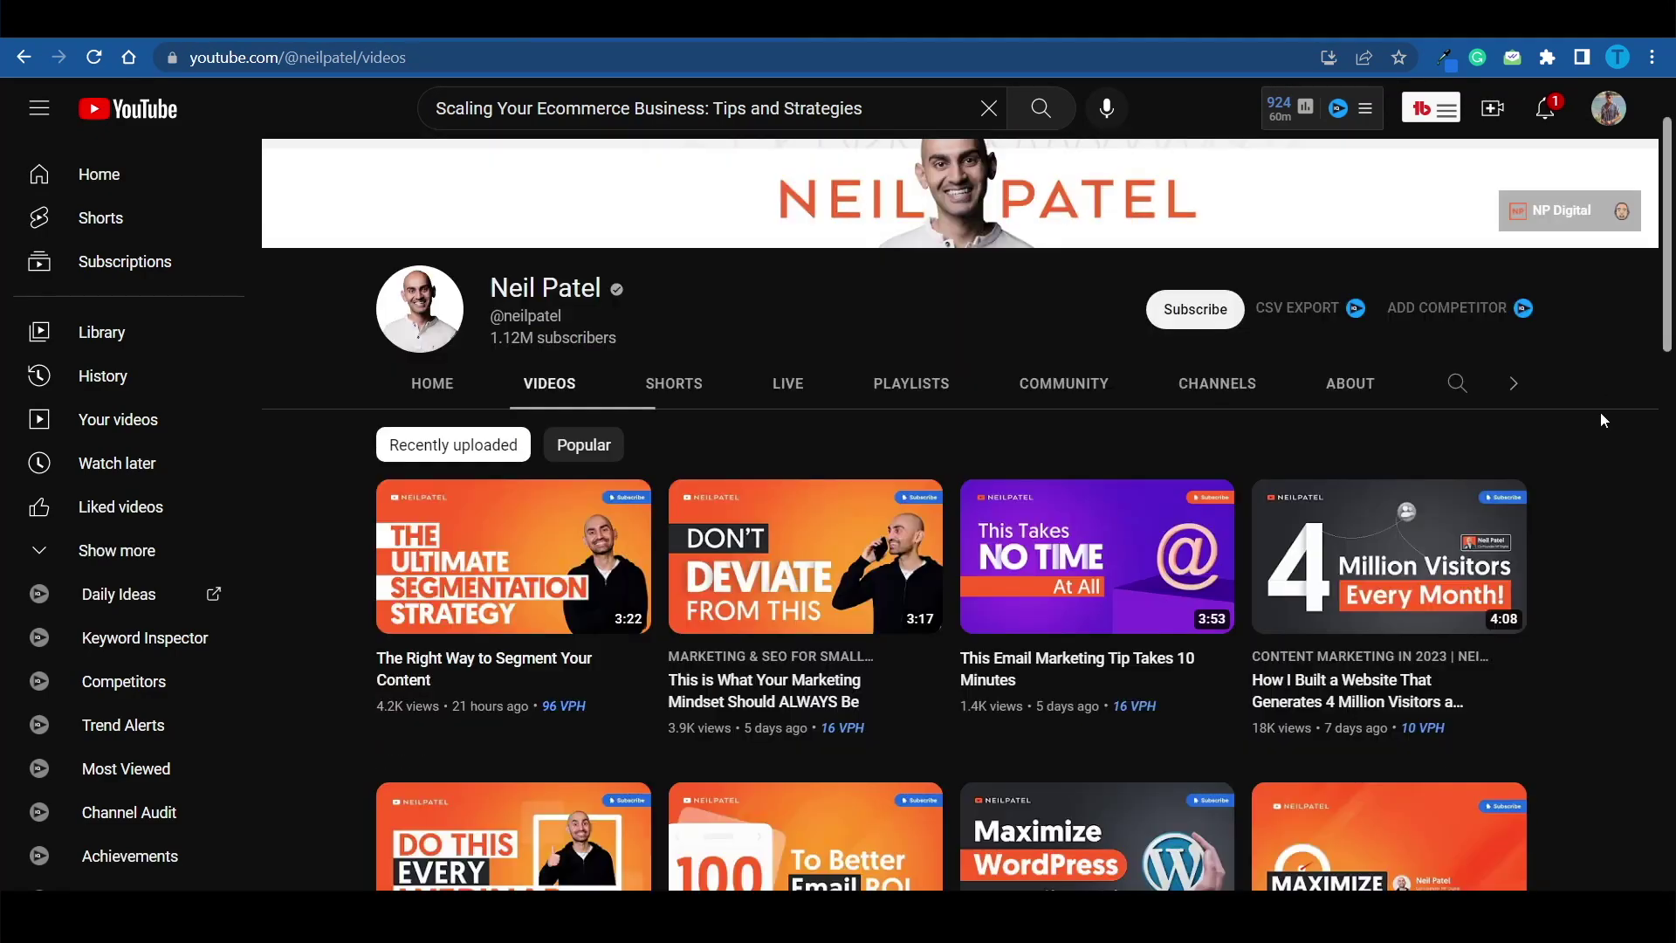
scroll(1599, 411, down, 6)
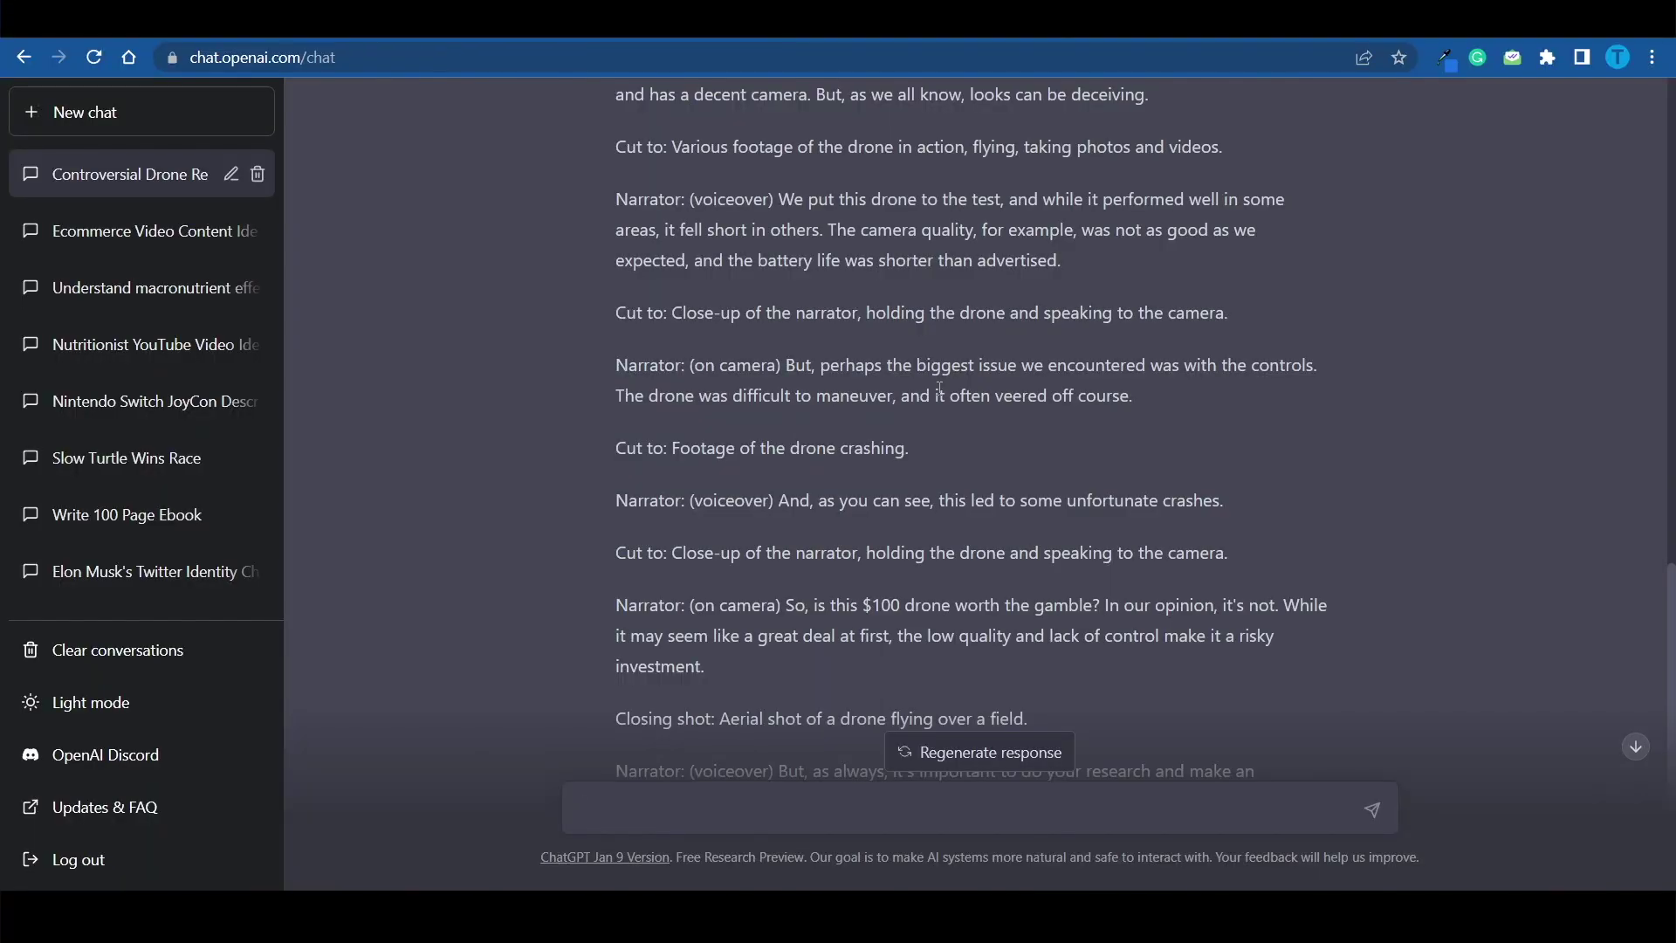
Ask ChatGPT to turn the drone video script into a short TikTok
text(hi)
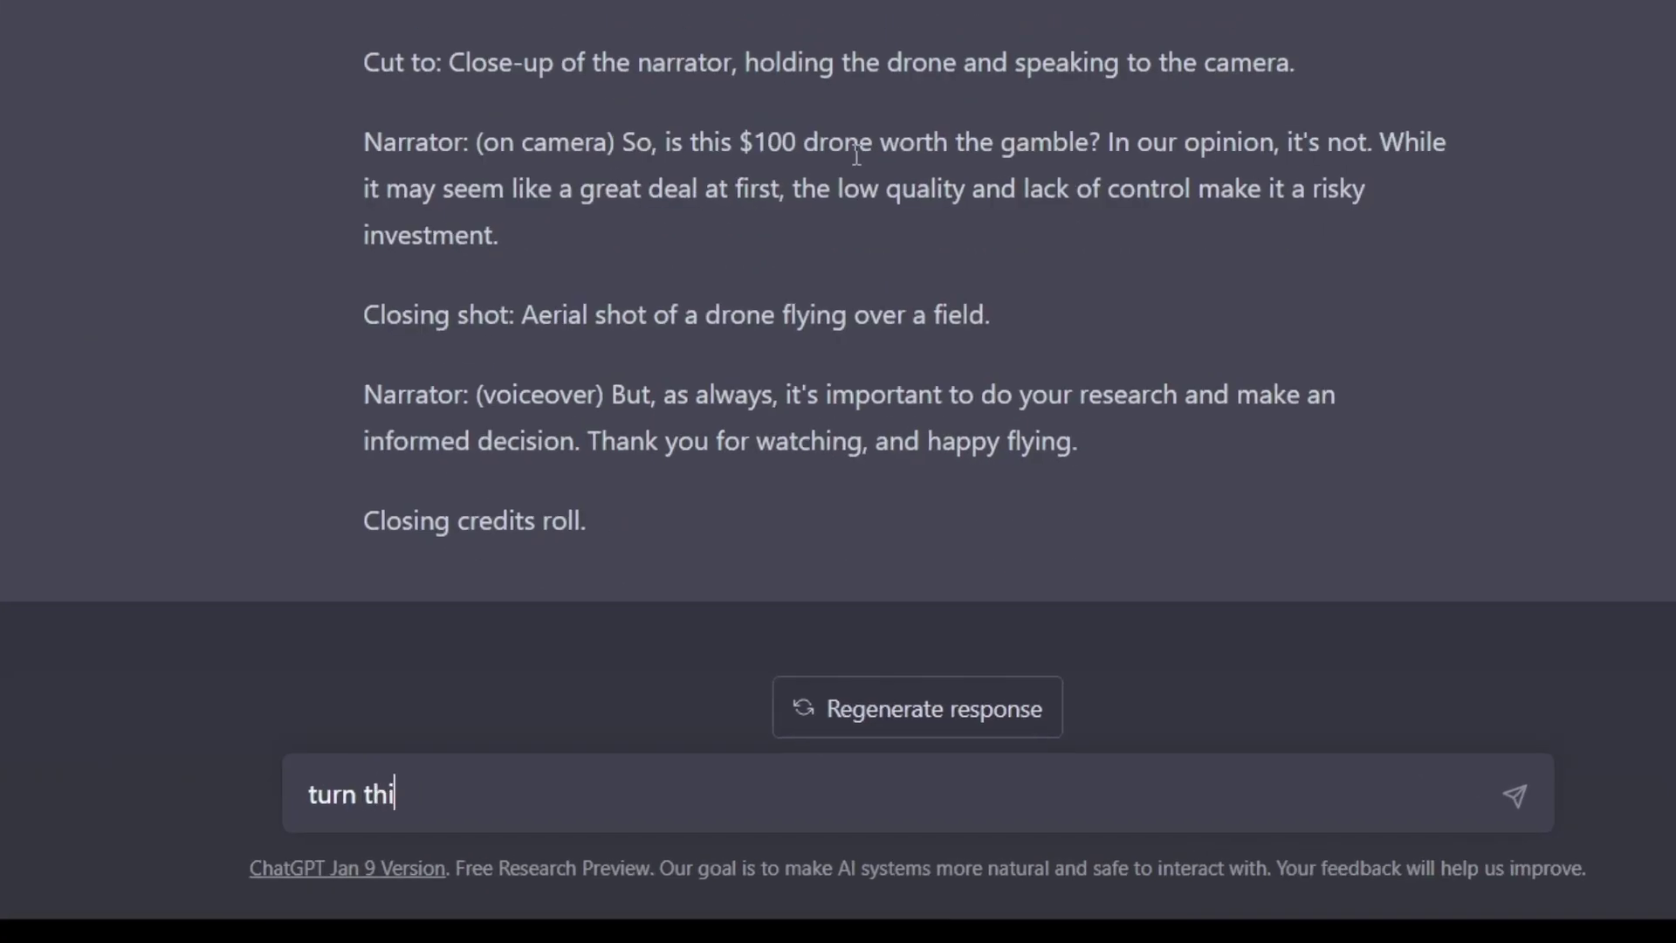
text(s into a short)
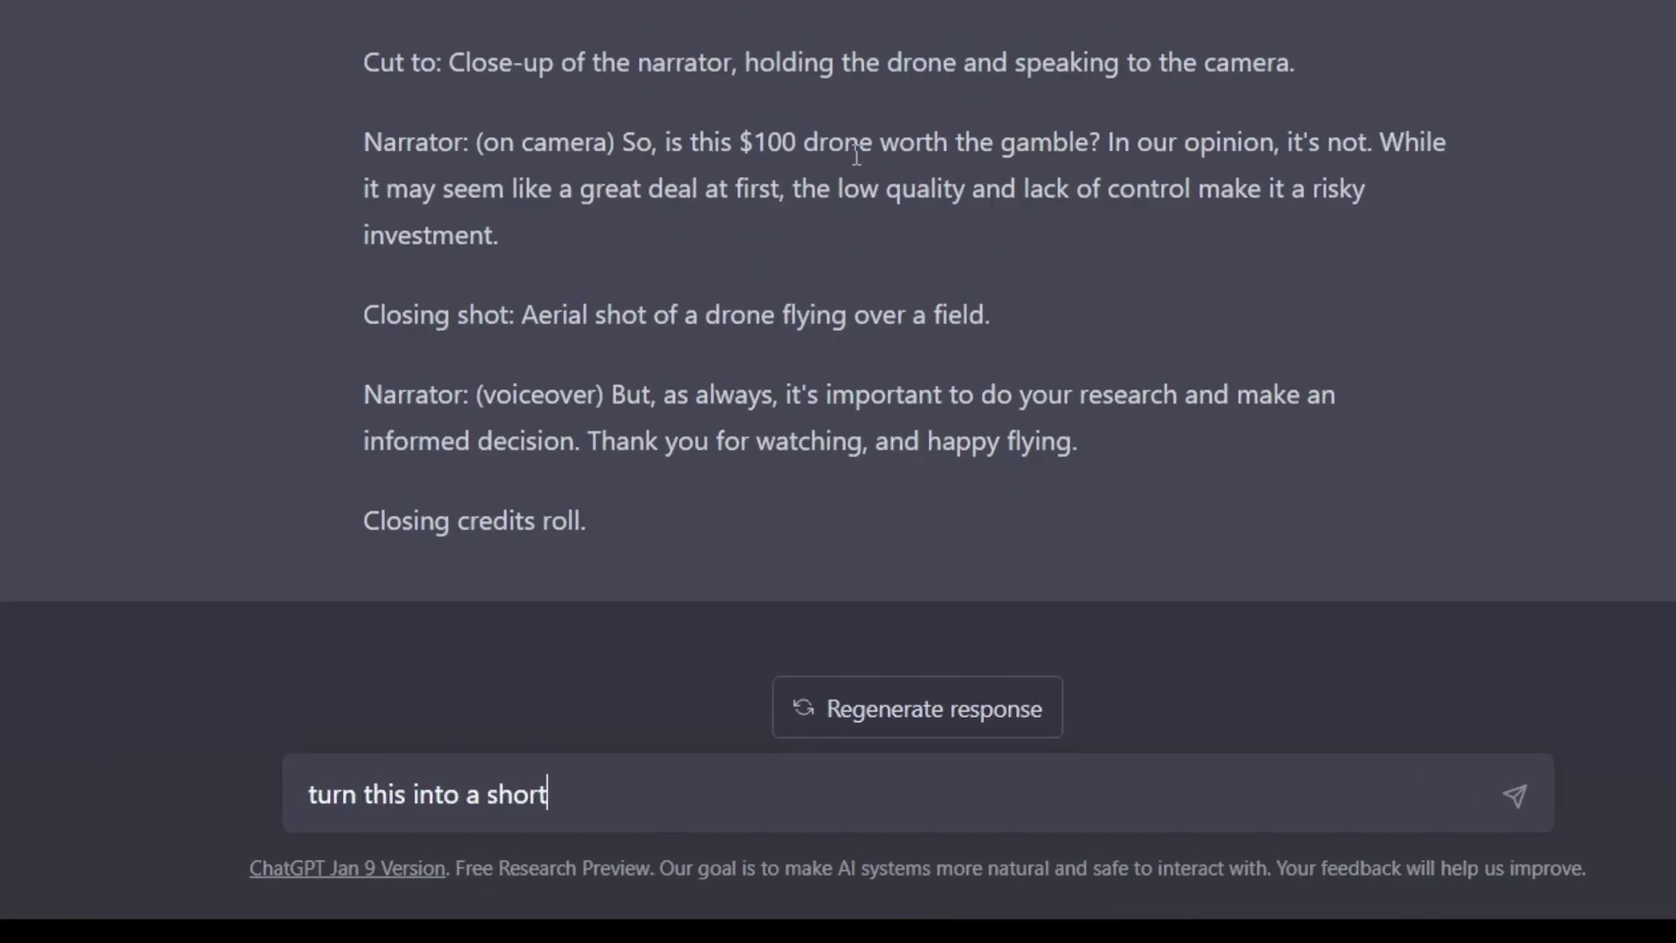
text( tiktok)
key(Return)
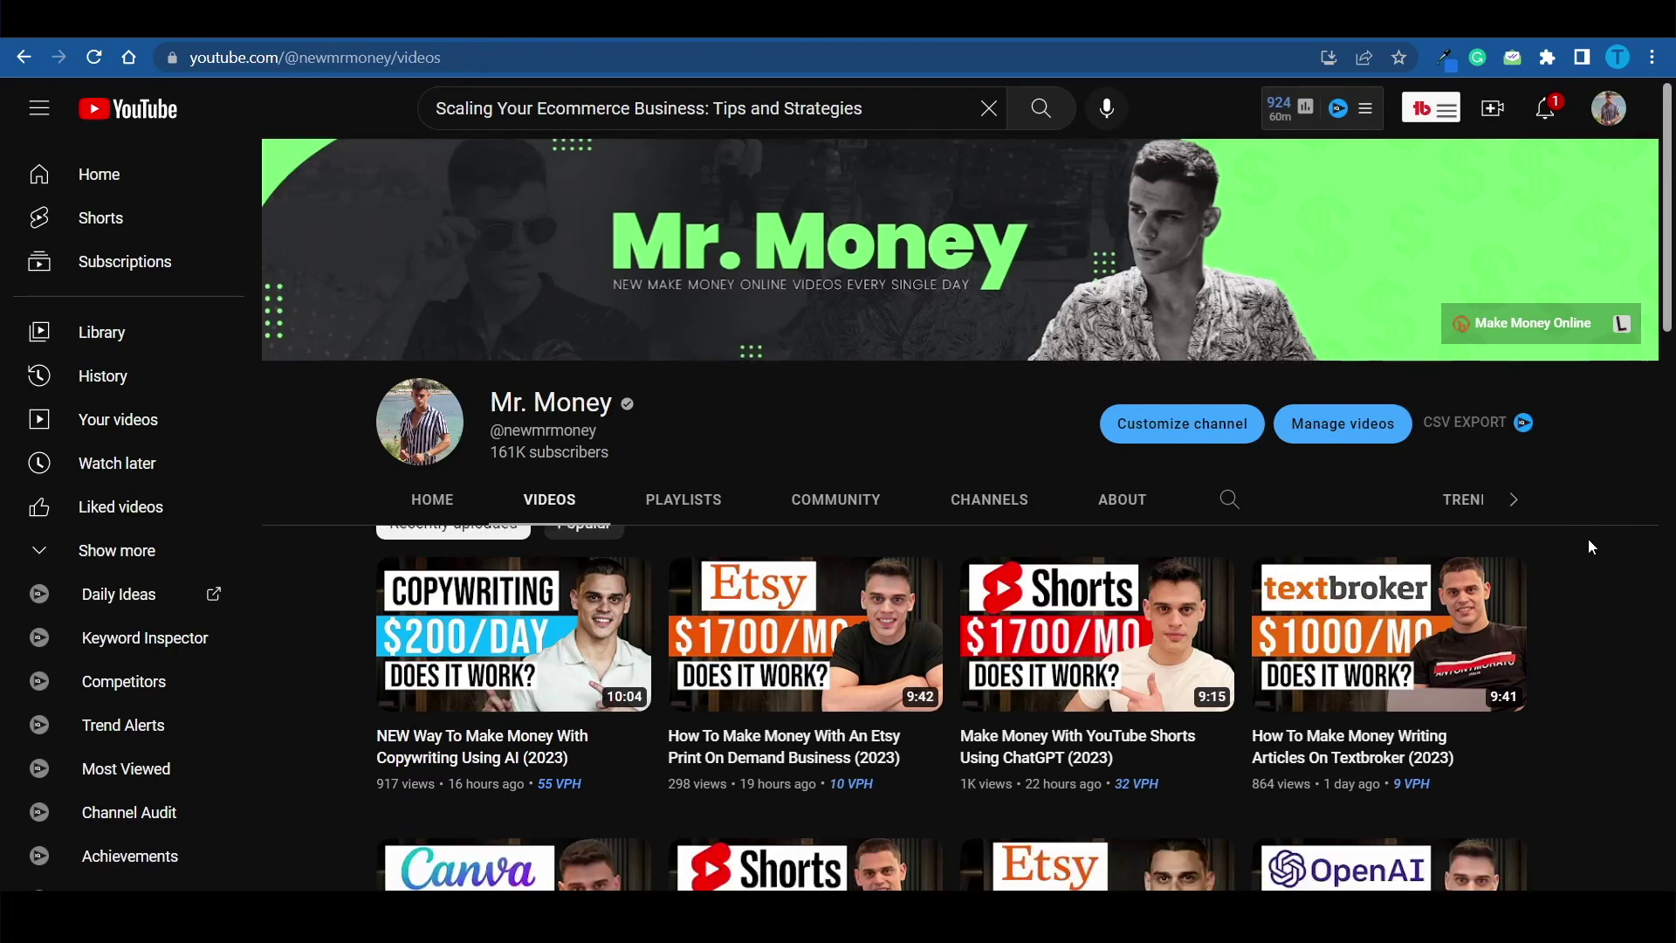
scroll(1588, 537, down, 3)
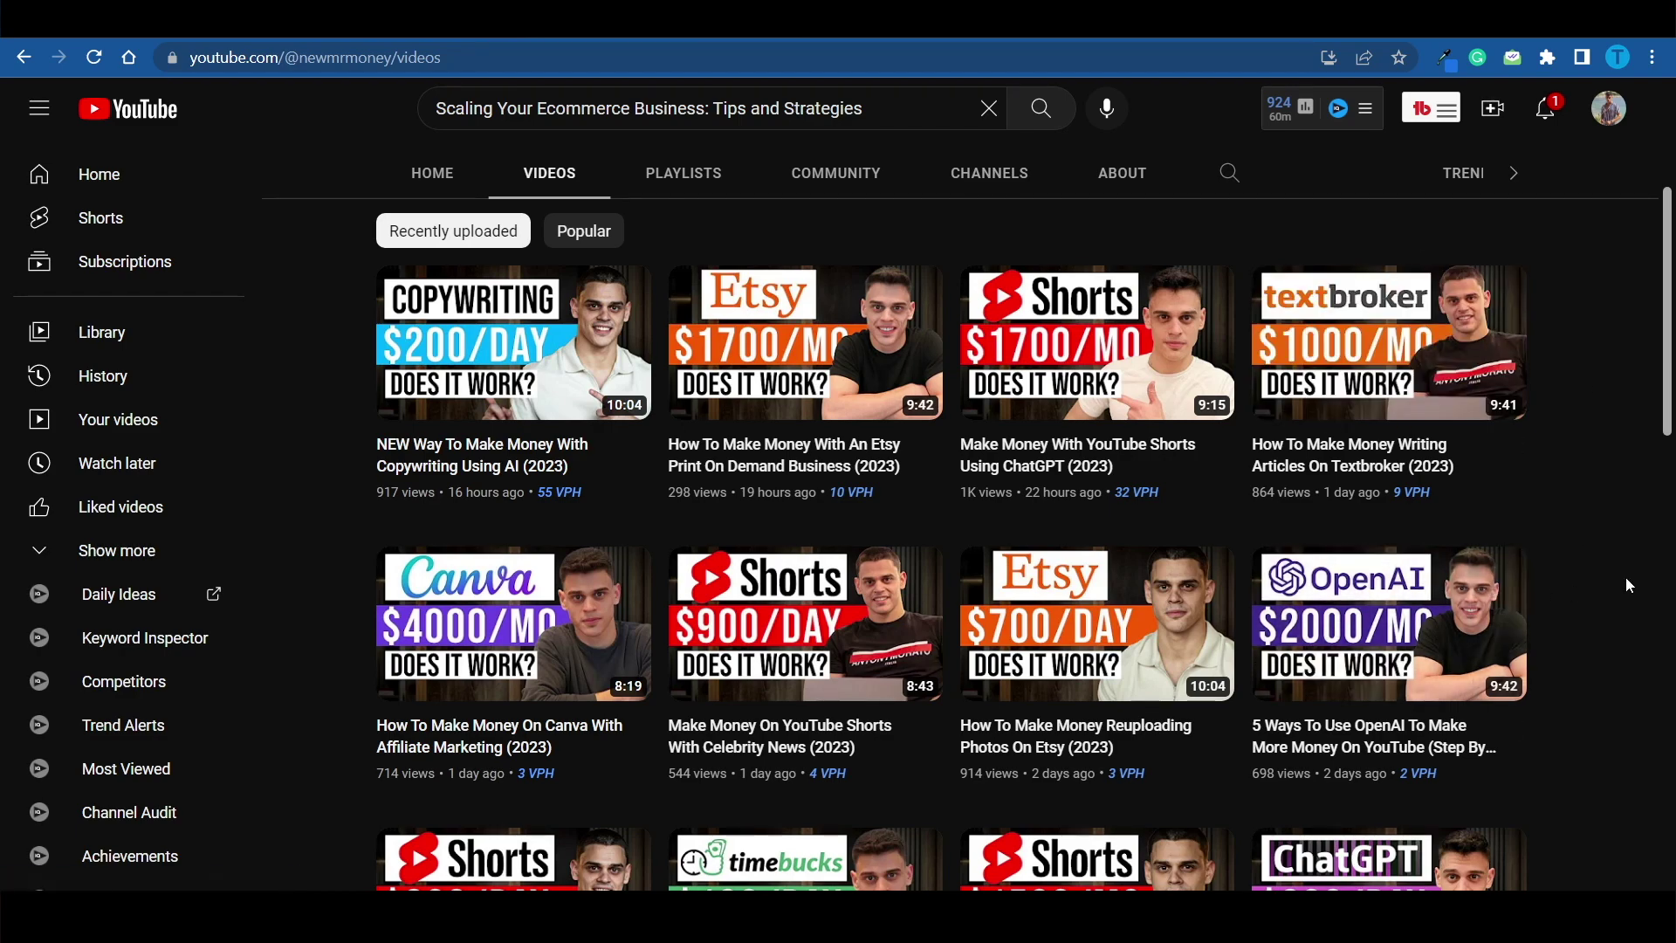
scroll(1625, 577, down, 5)
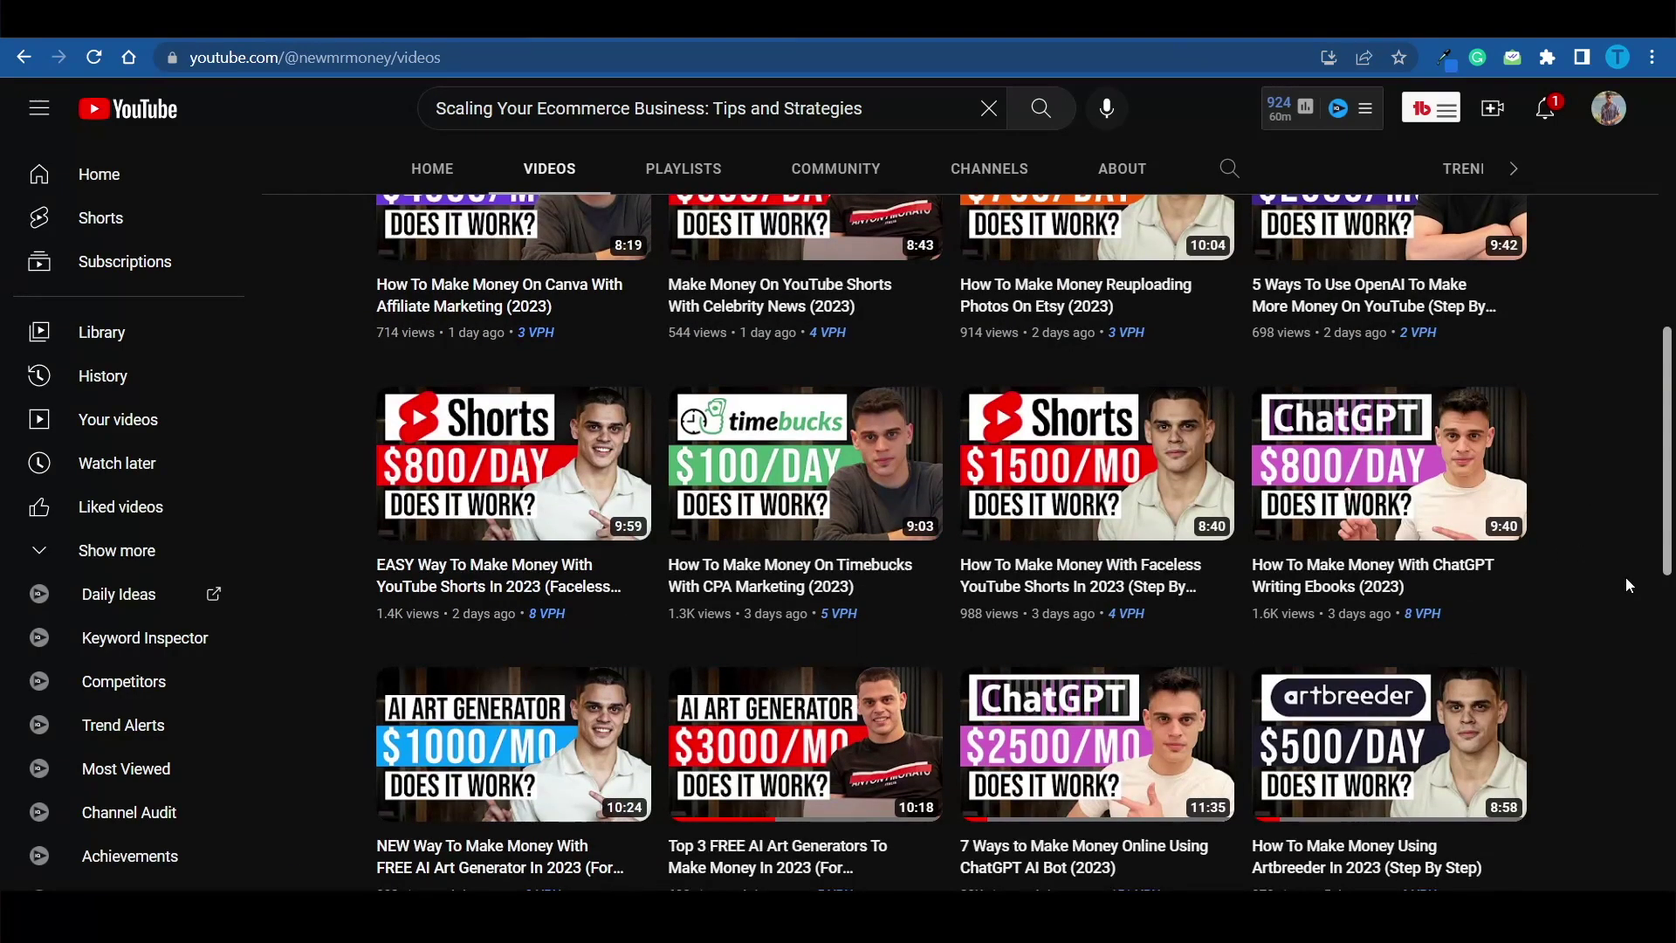